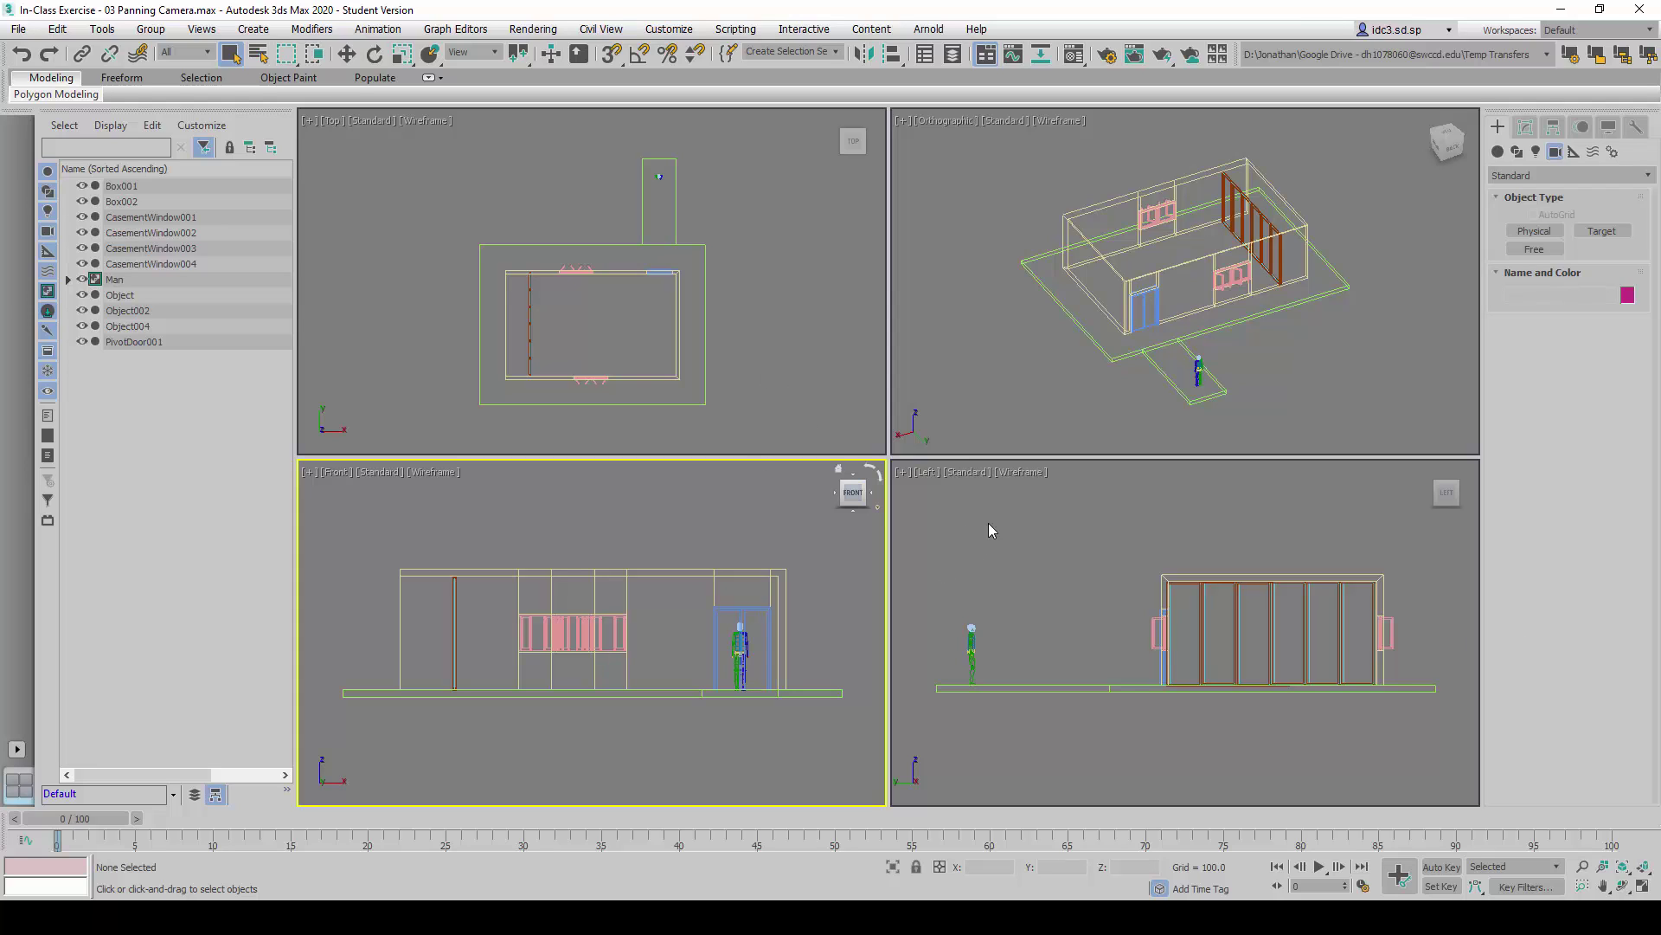
Step: Make the Left view the active viewport, with the Create > Cameras panel open
{"action": "left_click", "coordinate": [1076, 554]}
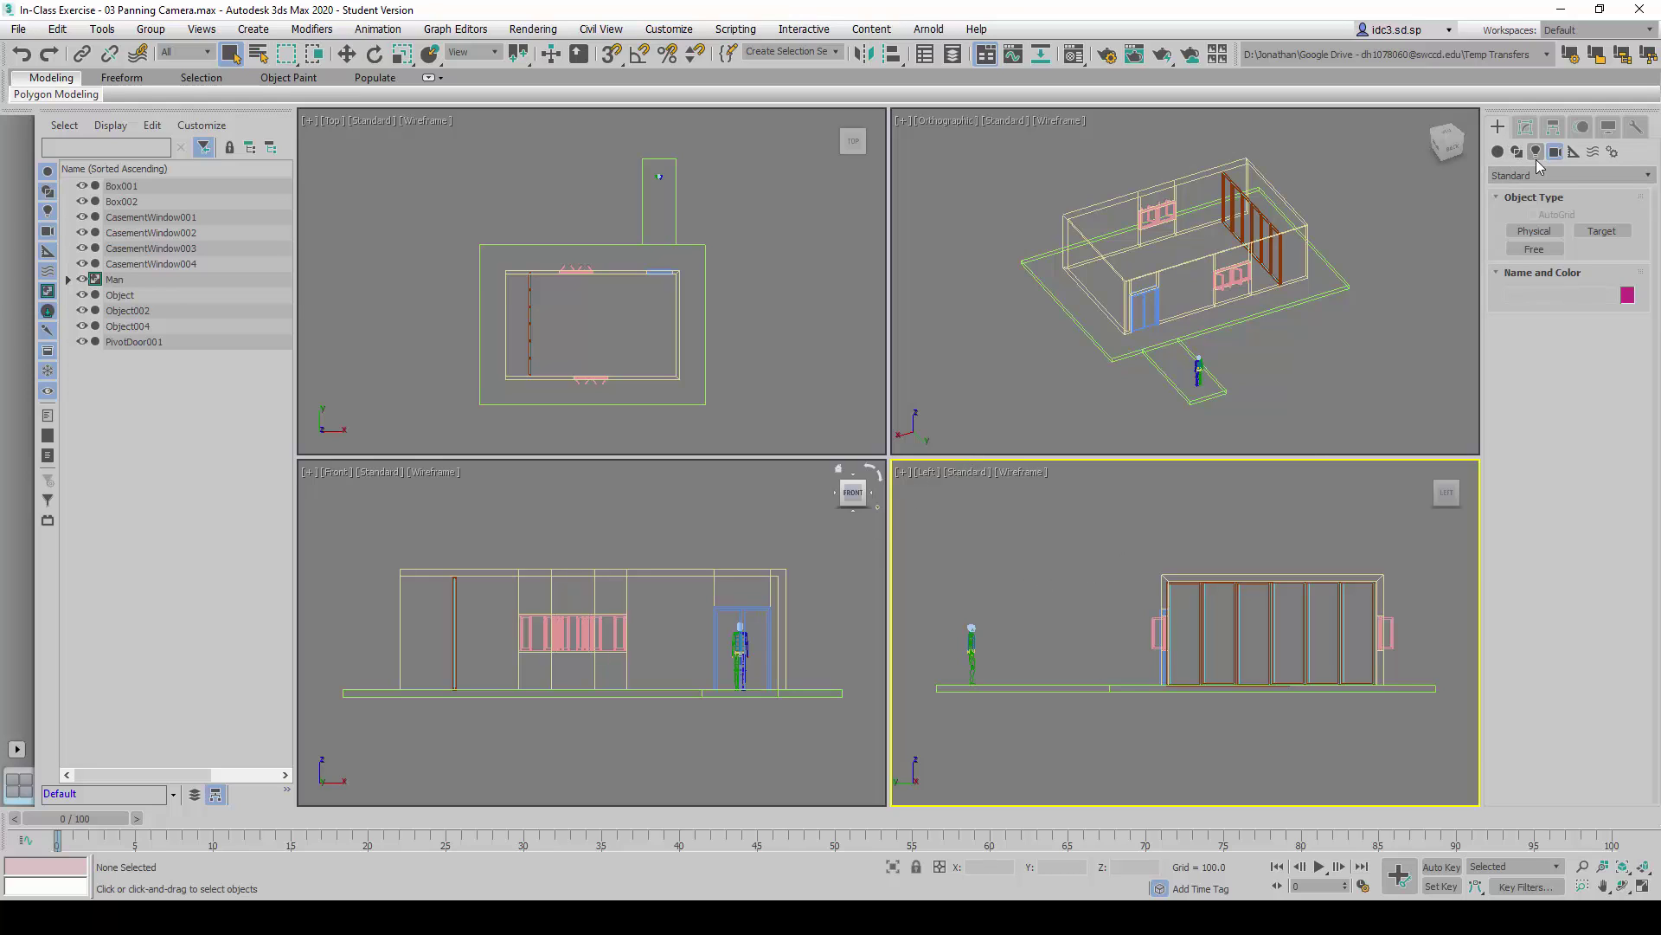
Step: Create a Free camera, Camera001, by placing it in the Left viewport
{"action": "left_click", "coordinate": [1534, 249]}
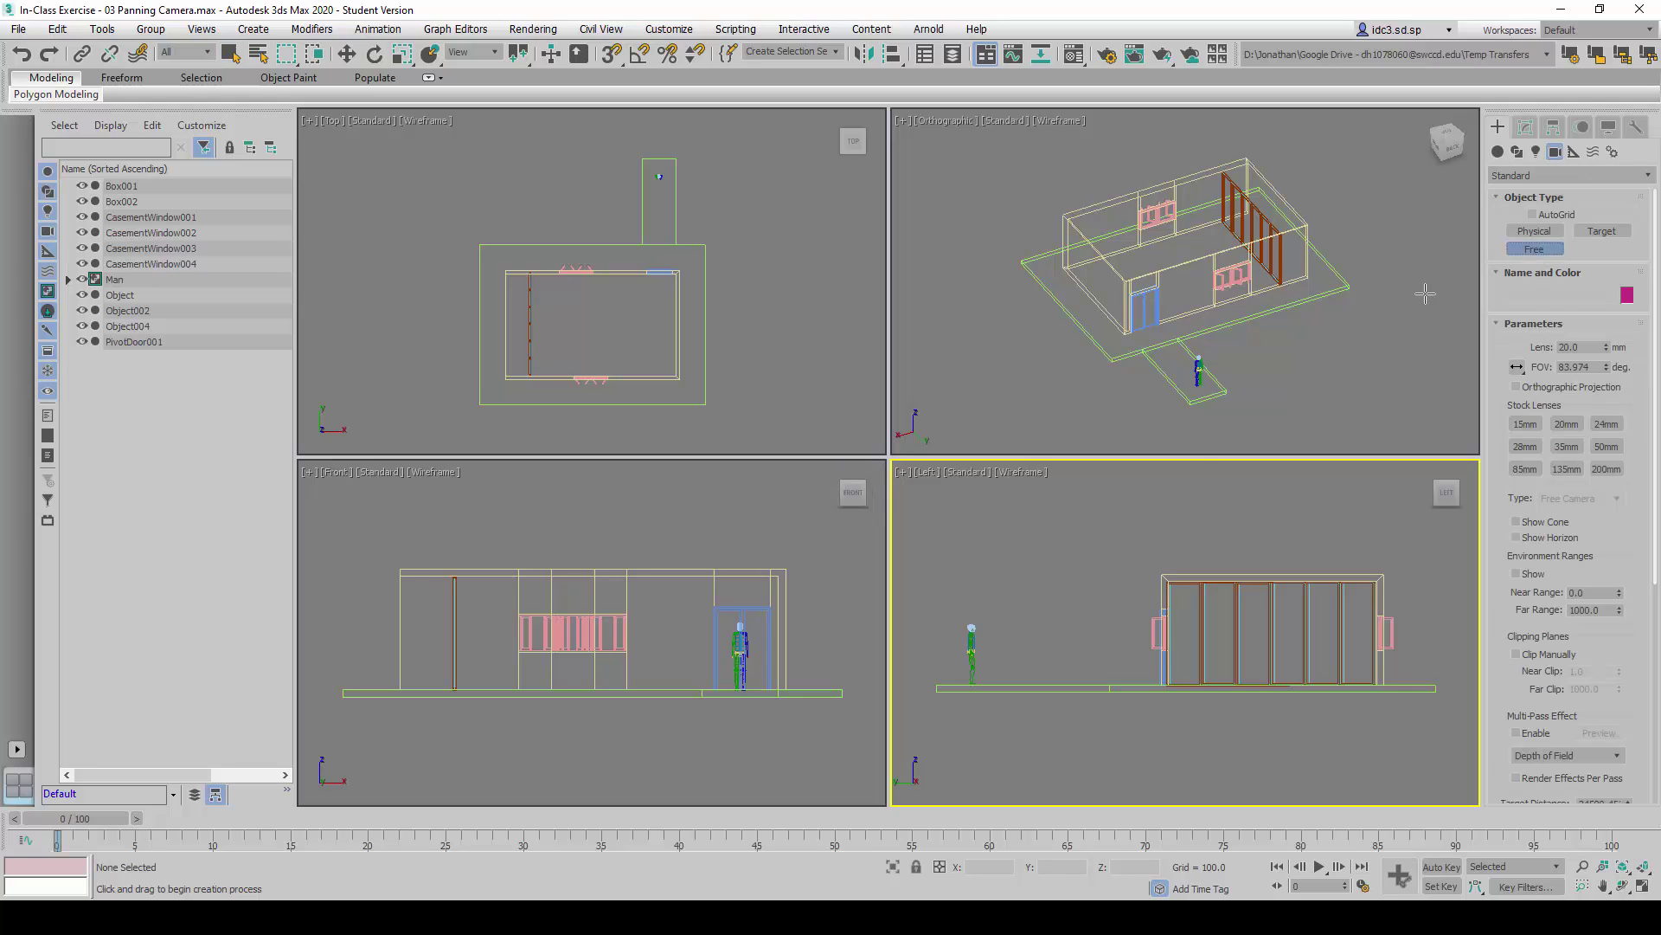
{"action": "left_click", "coordinate": [933, 552]}
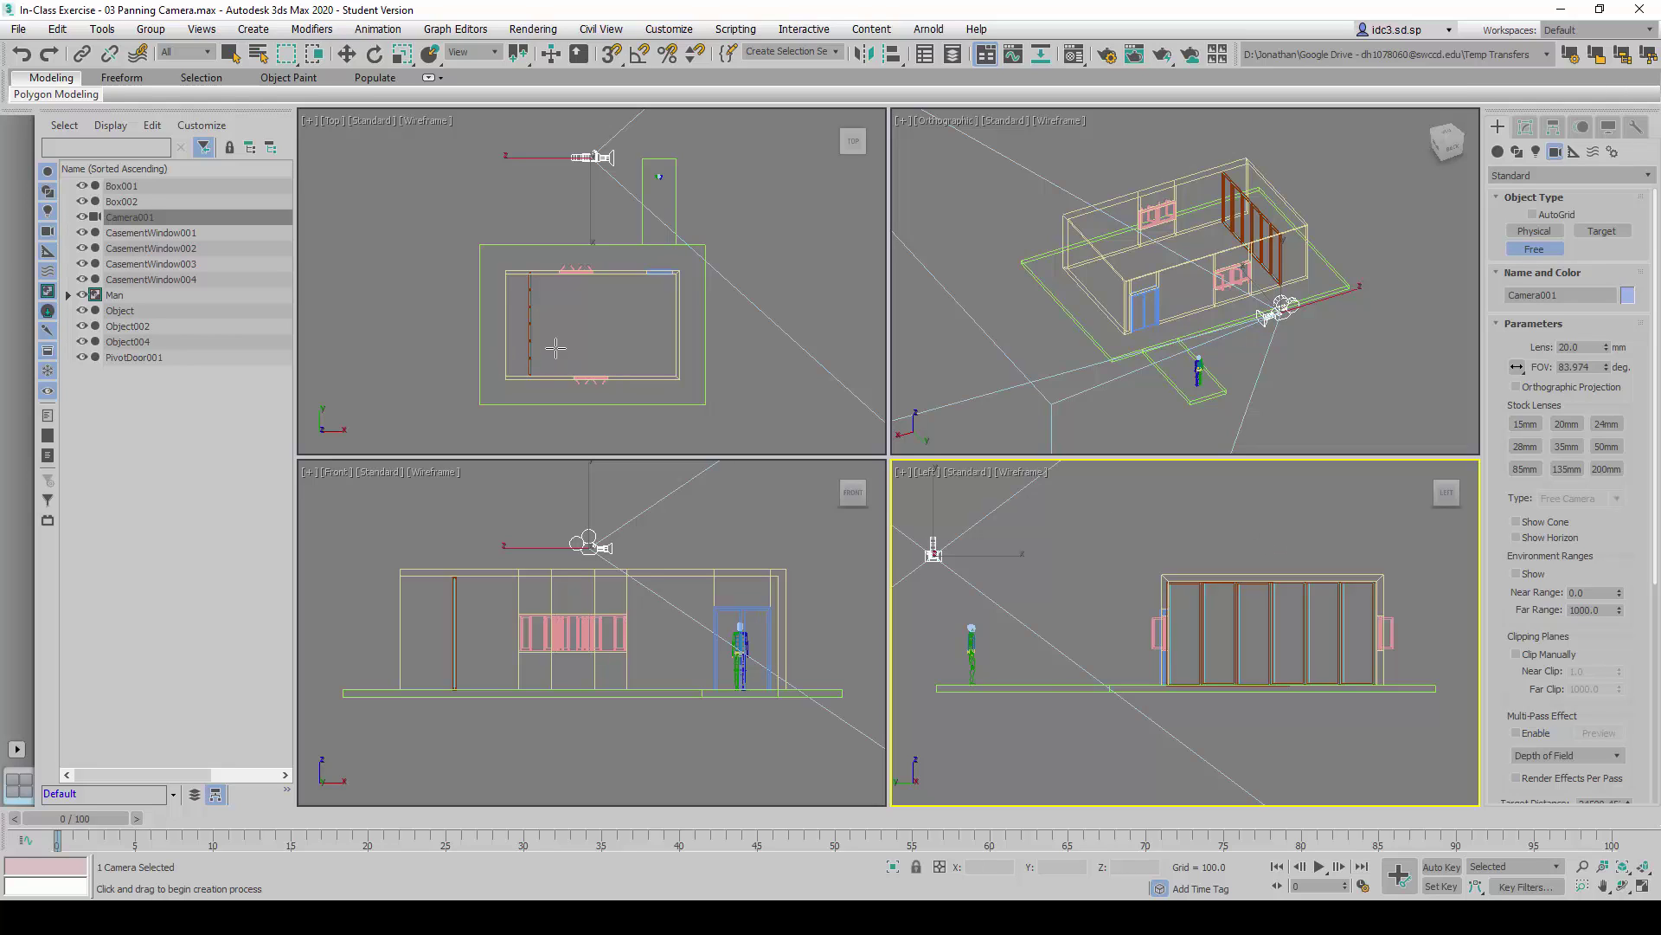
Step: Set Camera001's absolute Z position to 1500 in the Move Transform Type-In
{"action": "right_click", "coordinate": [347, 54]}
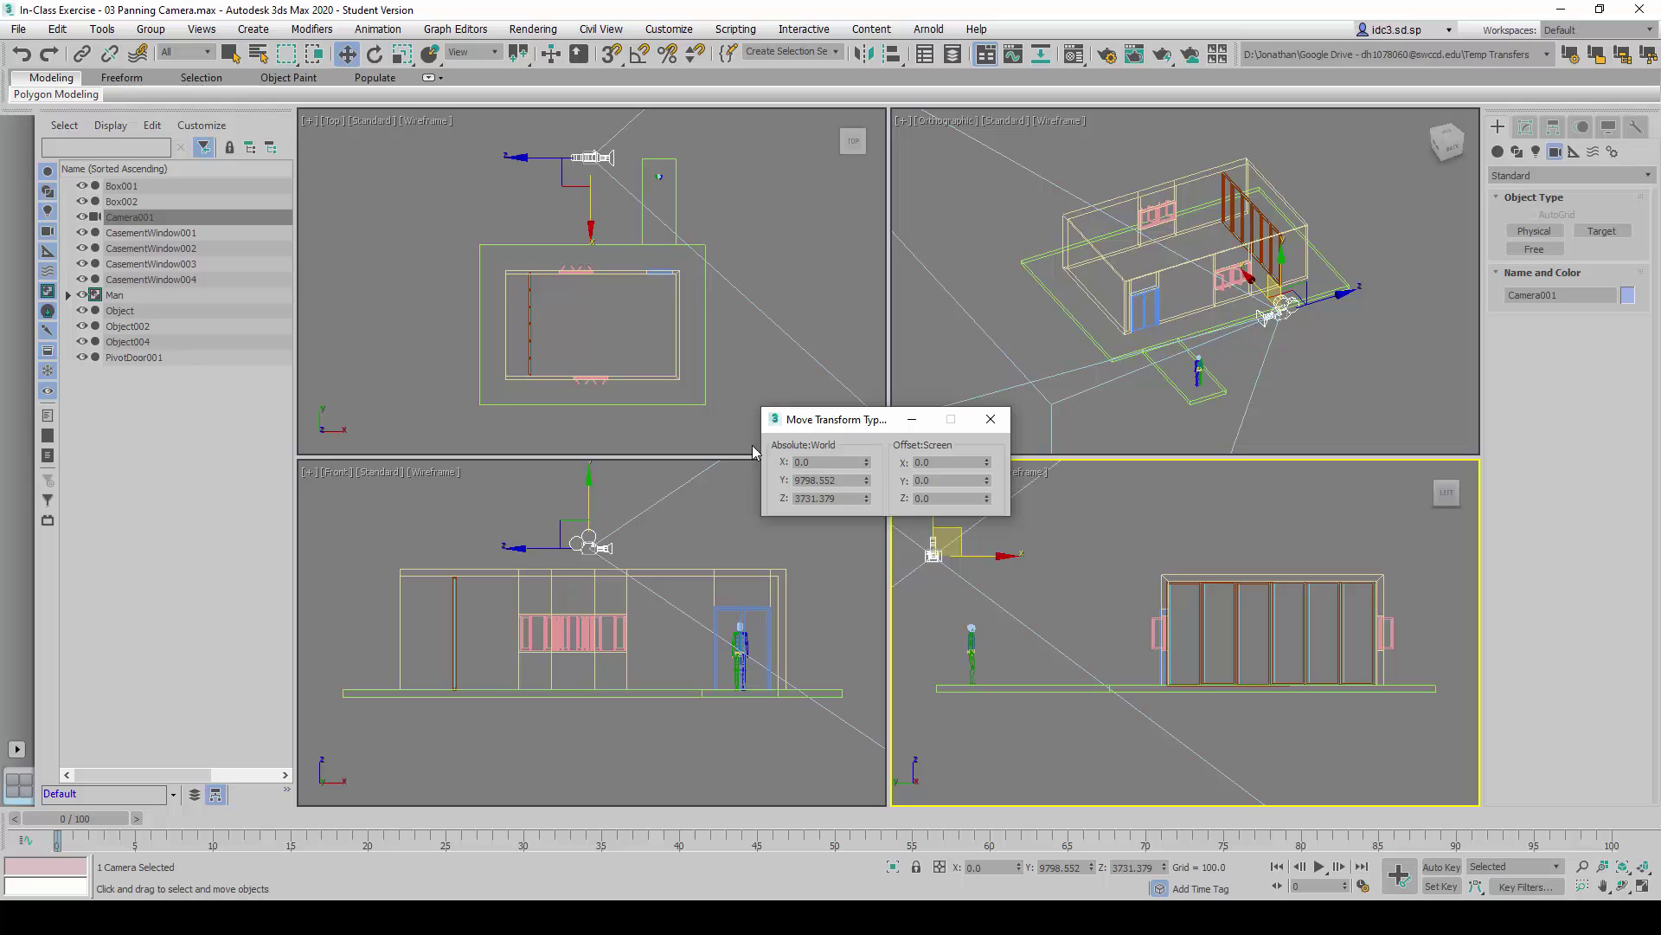
{"action": "left_click_drag", "start_coordinate": [848, 499], "coordinate": [760, 503]}
{"action": "left_click", "coordinate": [846, 501]}
{"action": "type", "text": "1500"}
{"action": "key", "text": "Return"}
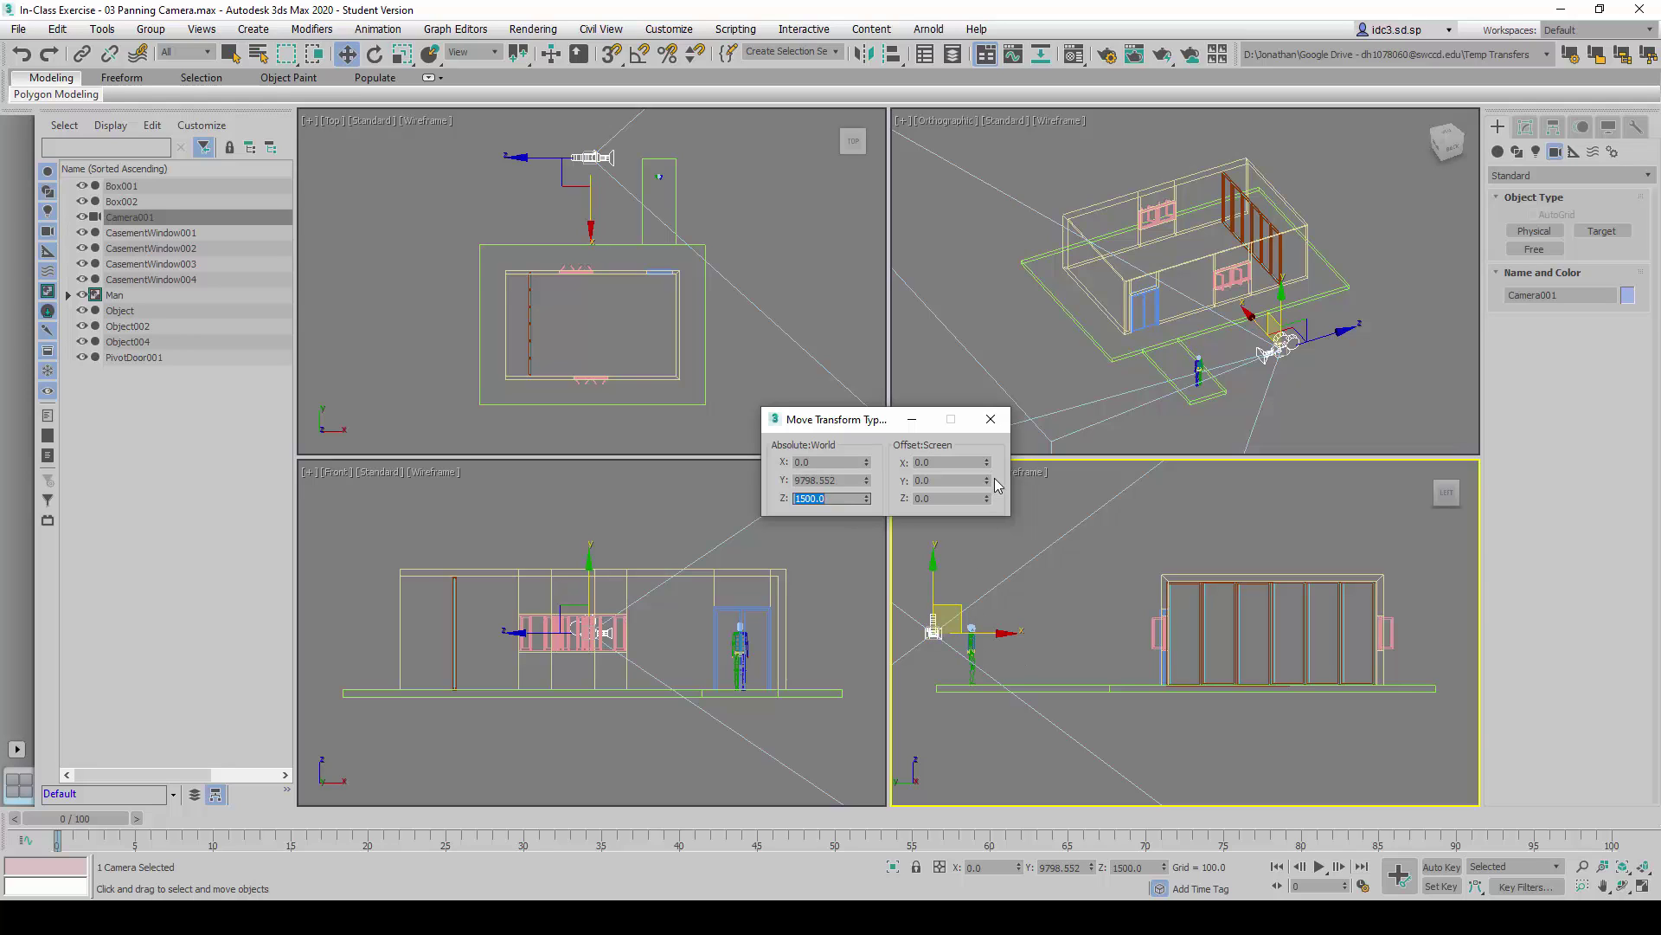
{"action": "left_click", "coordinate": [990, 419]}
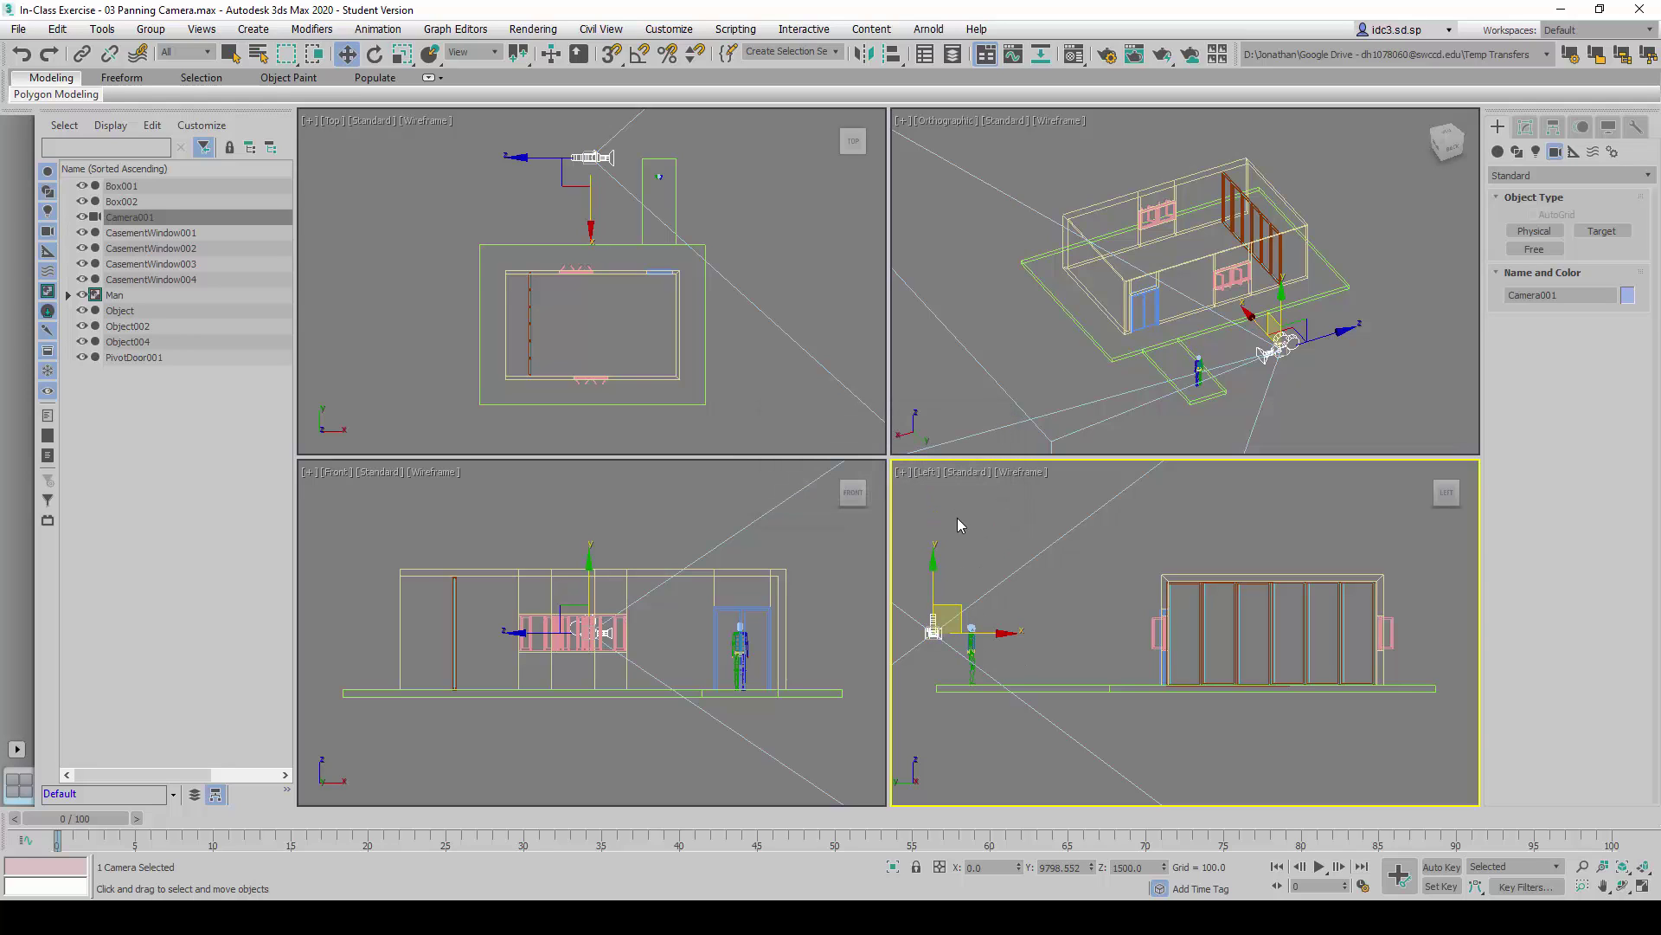
Step: Switch the perspective viewport to the Camera001 view, shaded with Edged Faces
{"action": "right_click", "coordinate": [992, 271]}
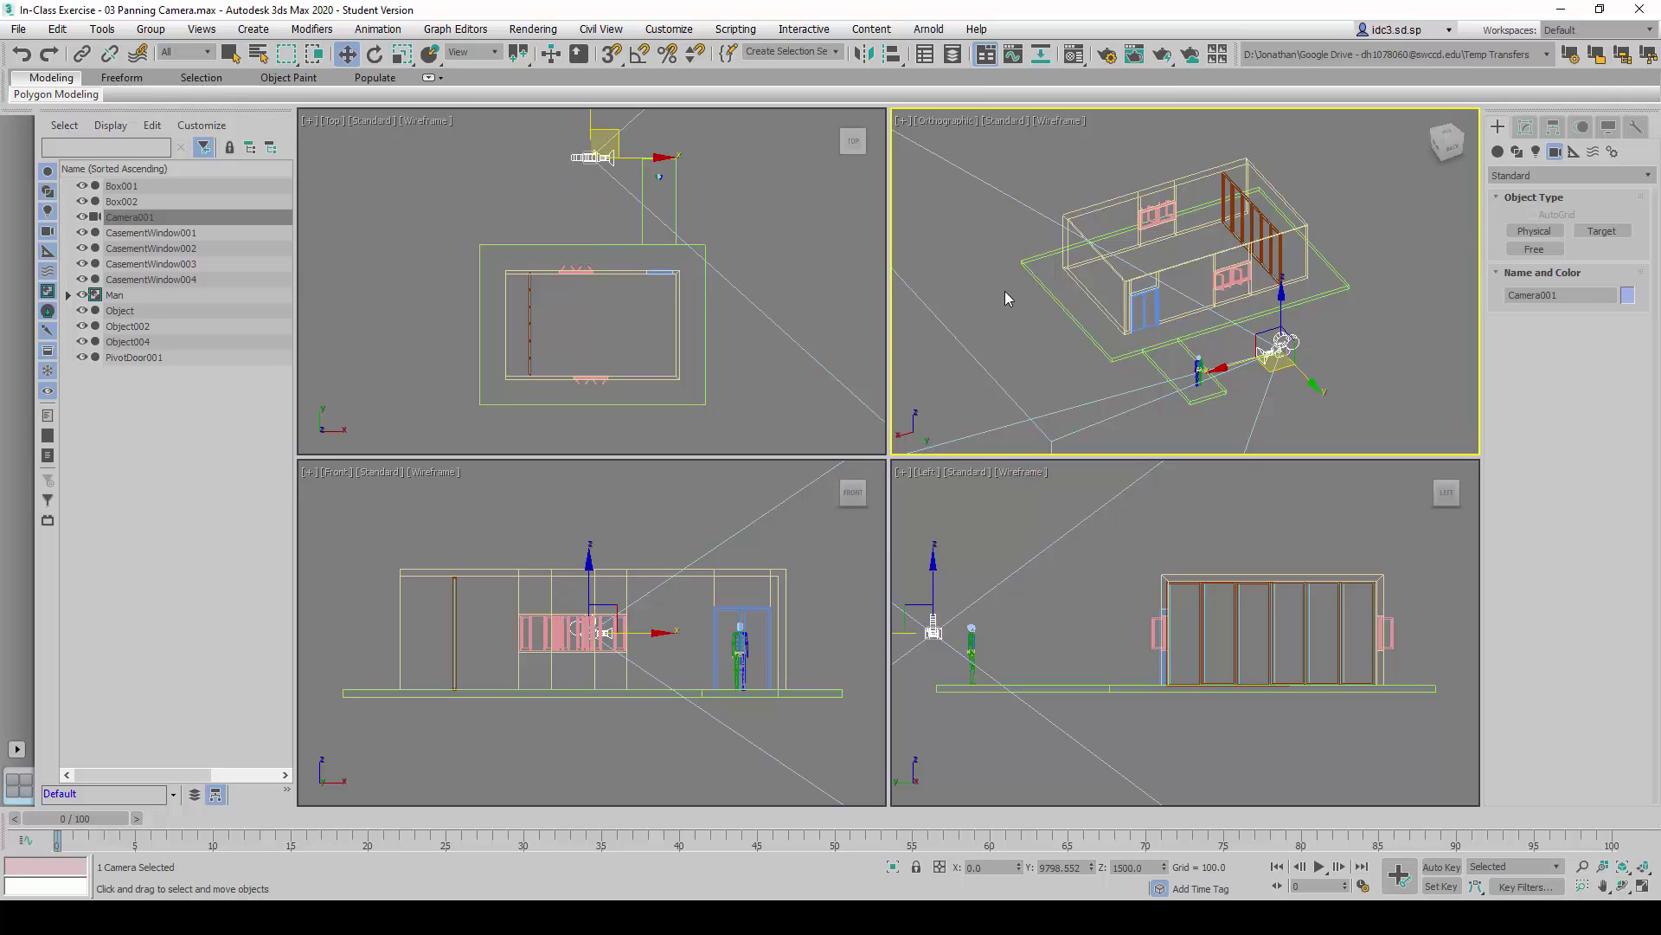
{"action": "key", "text": "c"}
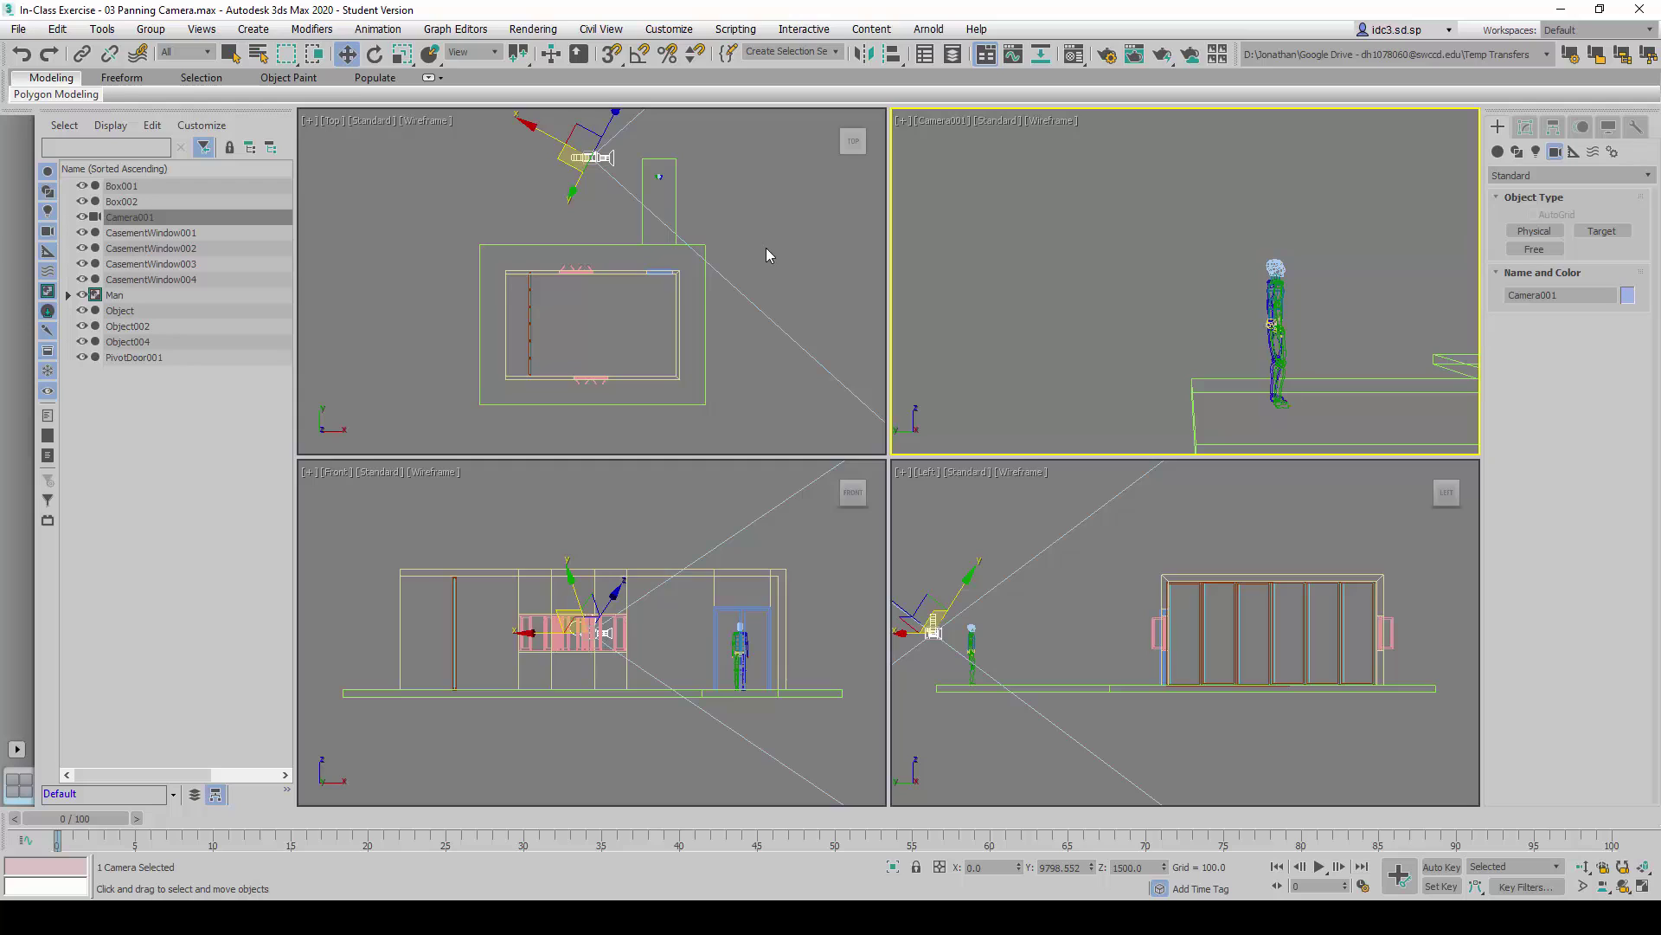
{"action": "left_click", "coordinate": [353, 57]}
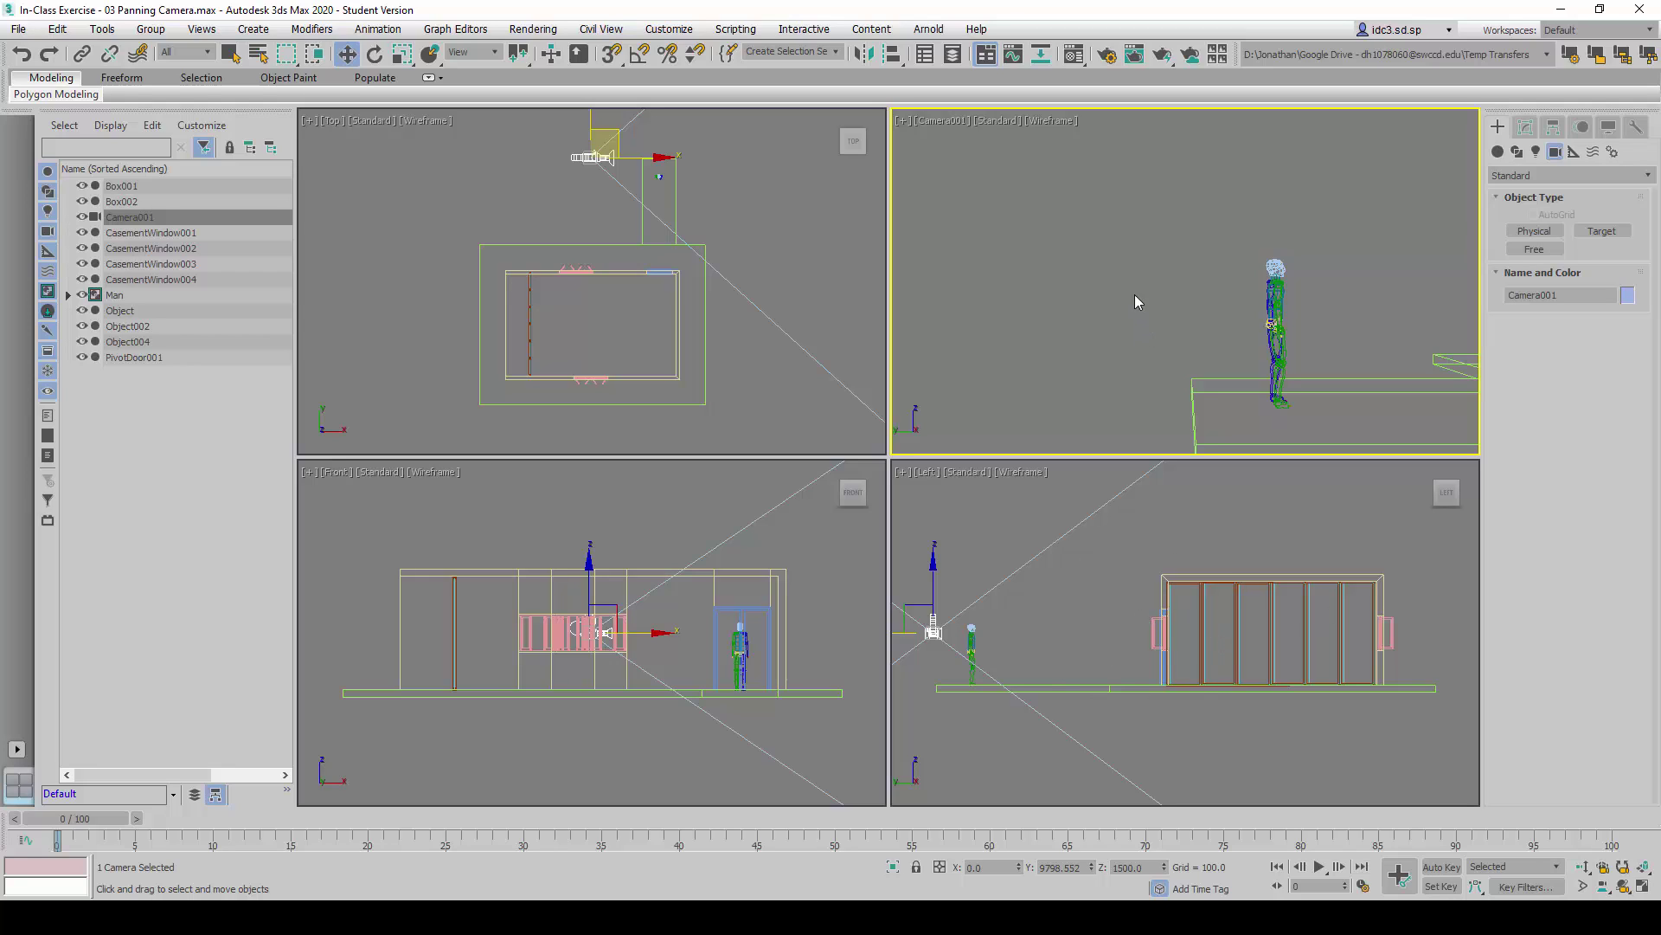
{"action": "right_click", "coordinate": [1122, 241]}
{"action": "left_click", "coordinate": [1084, 277]}
{"action": "key", "text": "F4"}
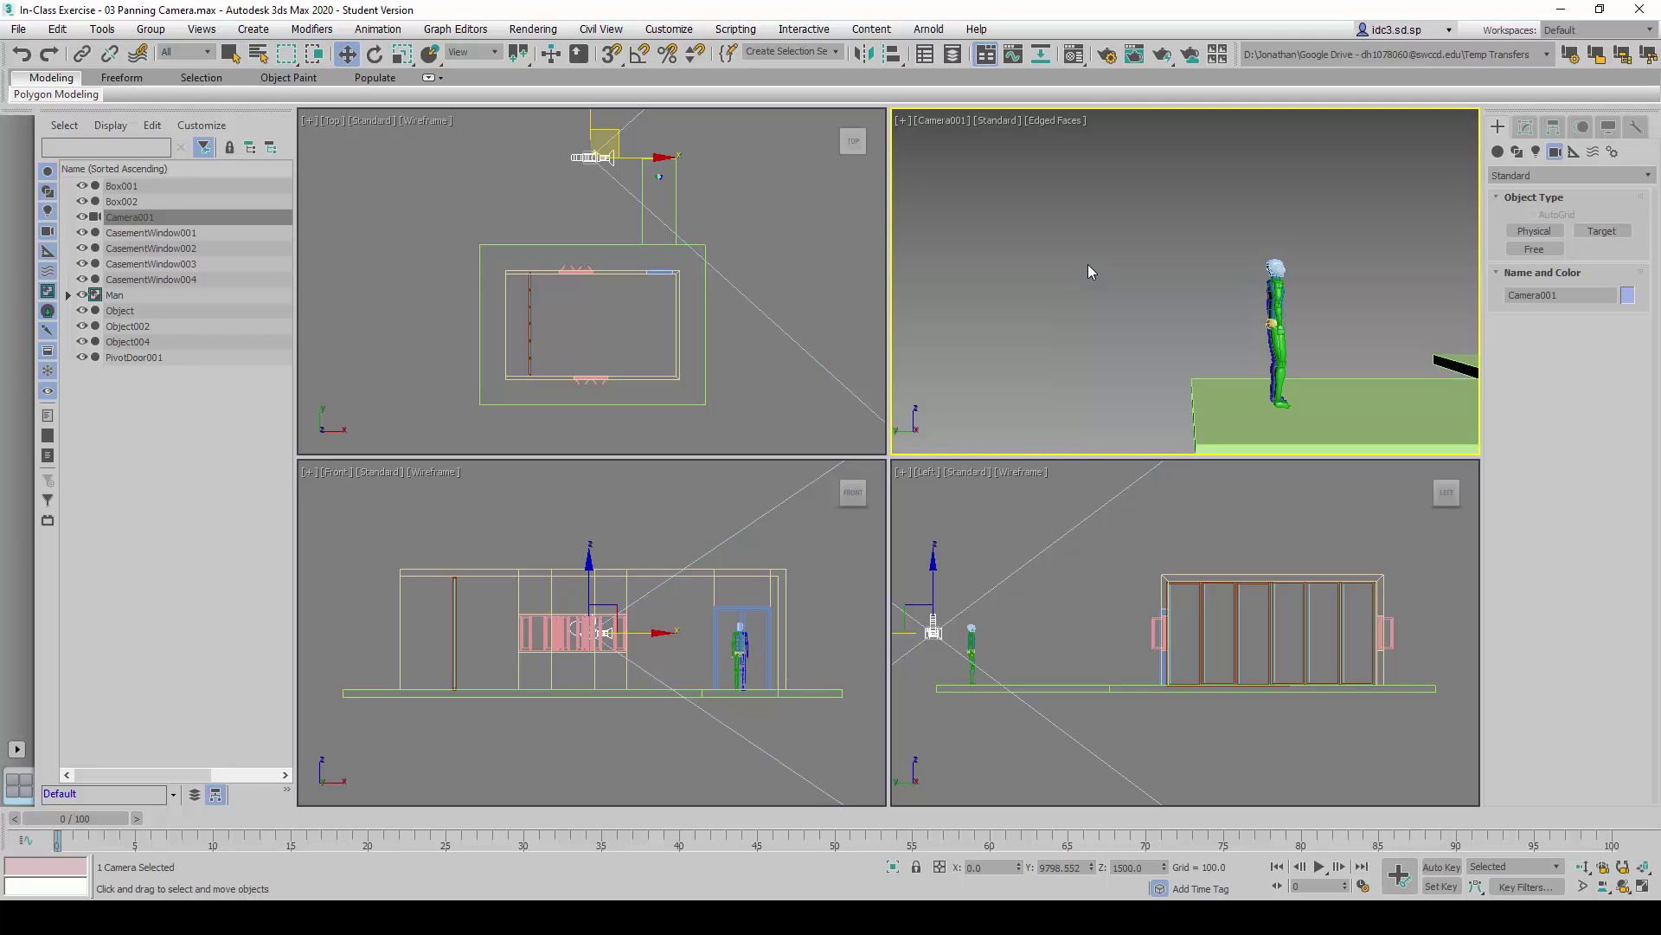
Step: In the Top view, move Camera001 beyond the house to about X -10578.79, Y 16388.961
{"action": "left_click", "coordinate": [594, 125]}
{"action": "left_click_drag", "start_coordinate": [591, 118], "coordinate": [479, 154]}
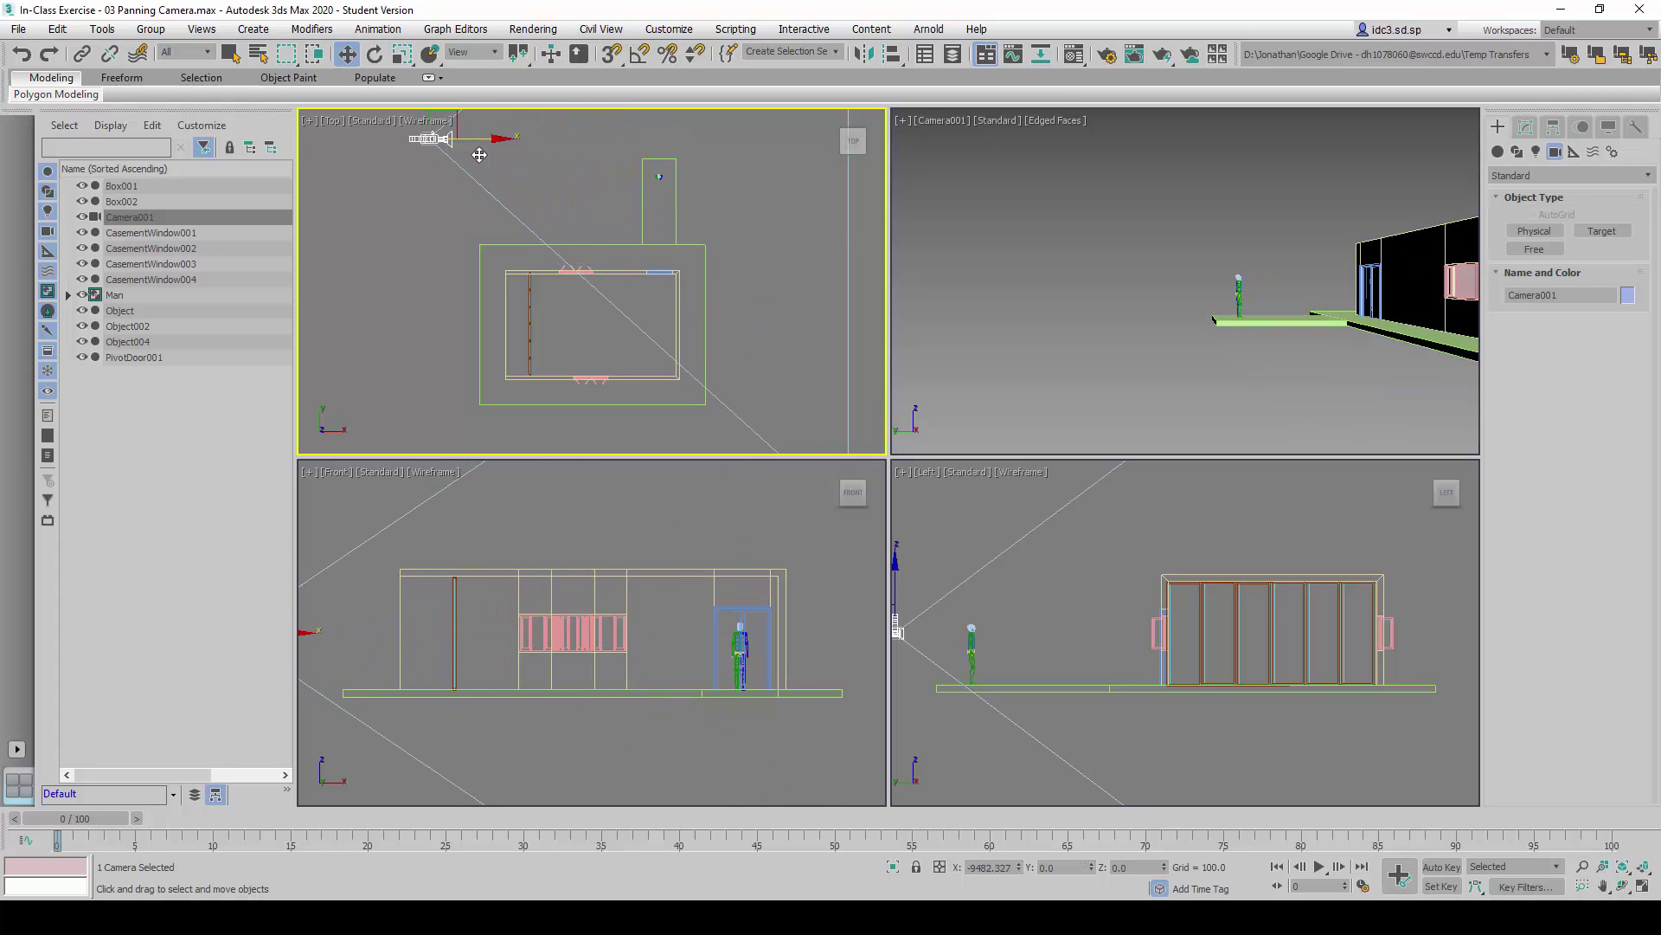
{"action": "scroll", "coordinate": [510, 192], "scroll_direction": "down", "scroll_amount": 2}
{"action": "scroll", "coordinate": [550, 221], "scroll_direction": "down", "scroll_amount": 2}
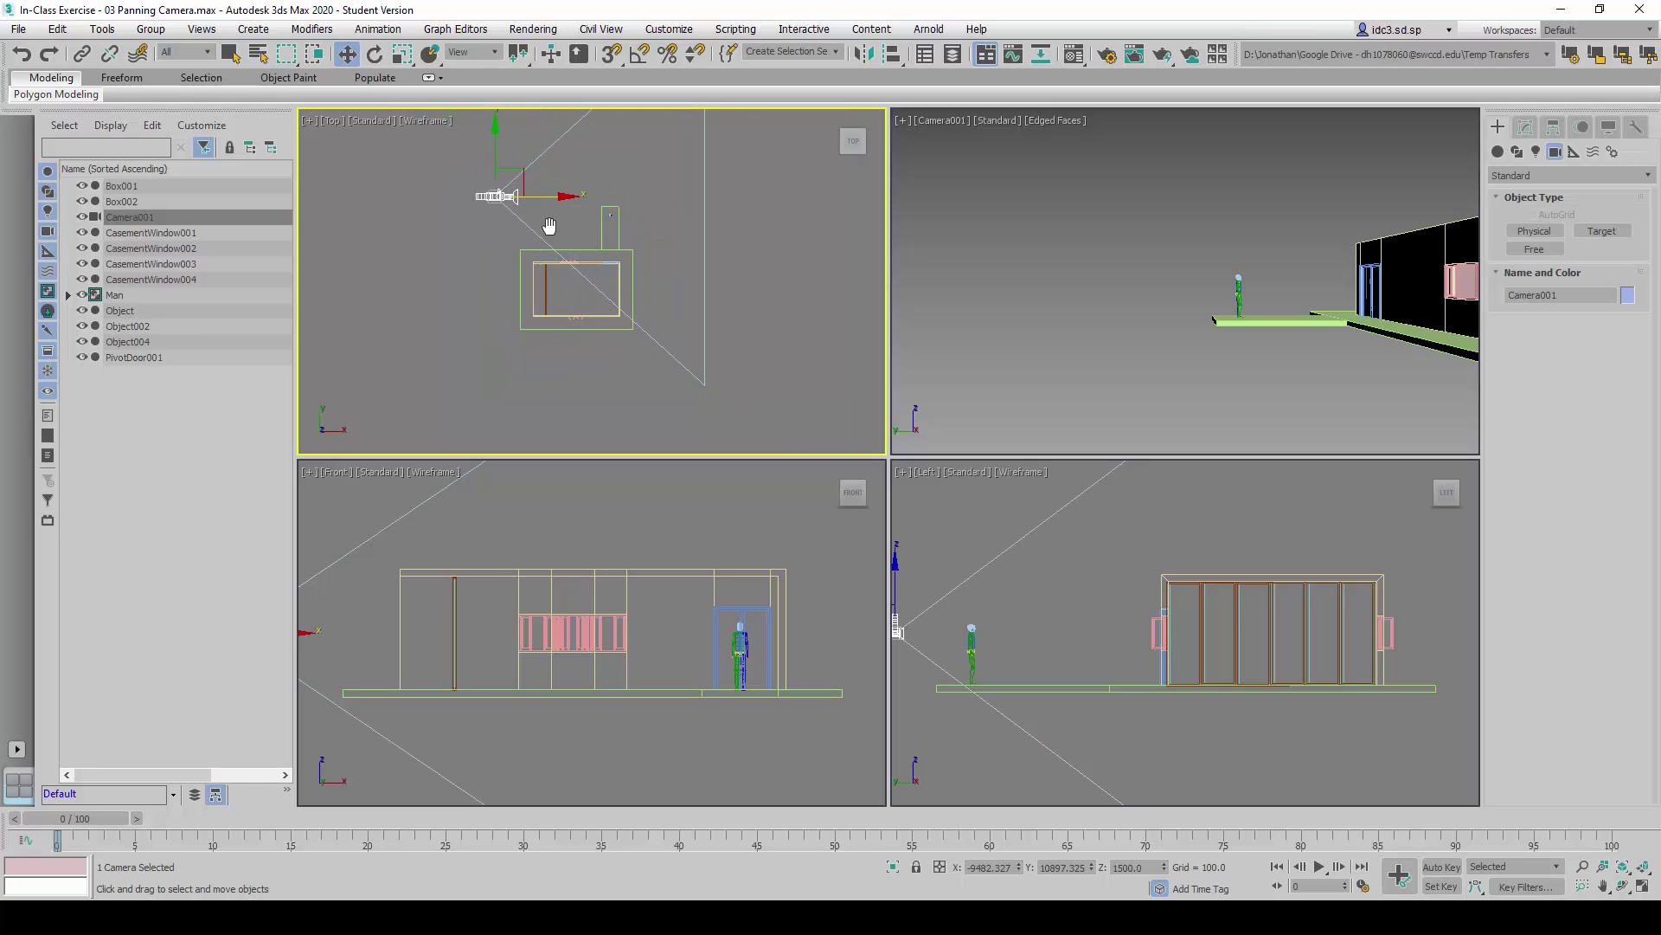
{"action": "left_click_drag", "start_coordinate": [494, 141], "coordinate": [519, 111]}
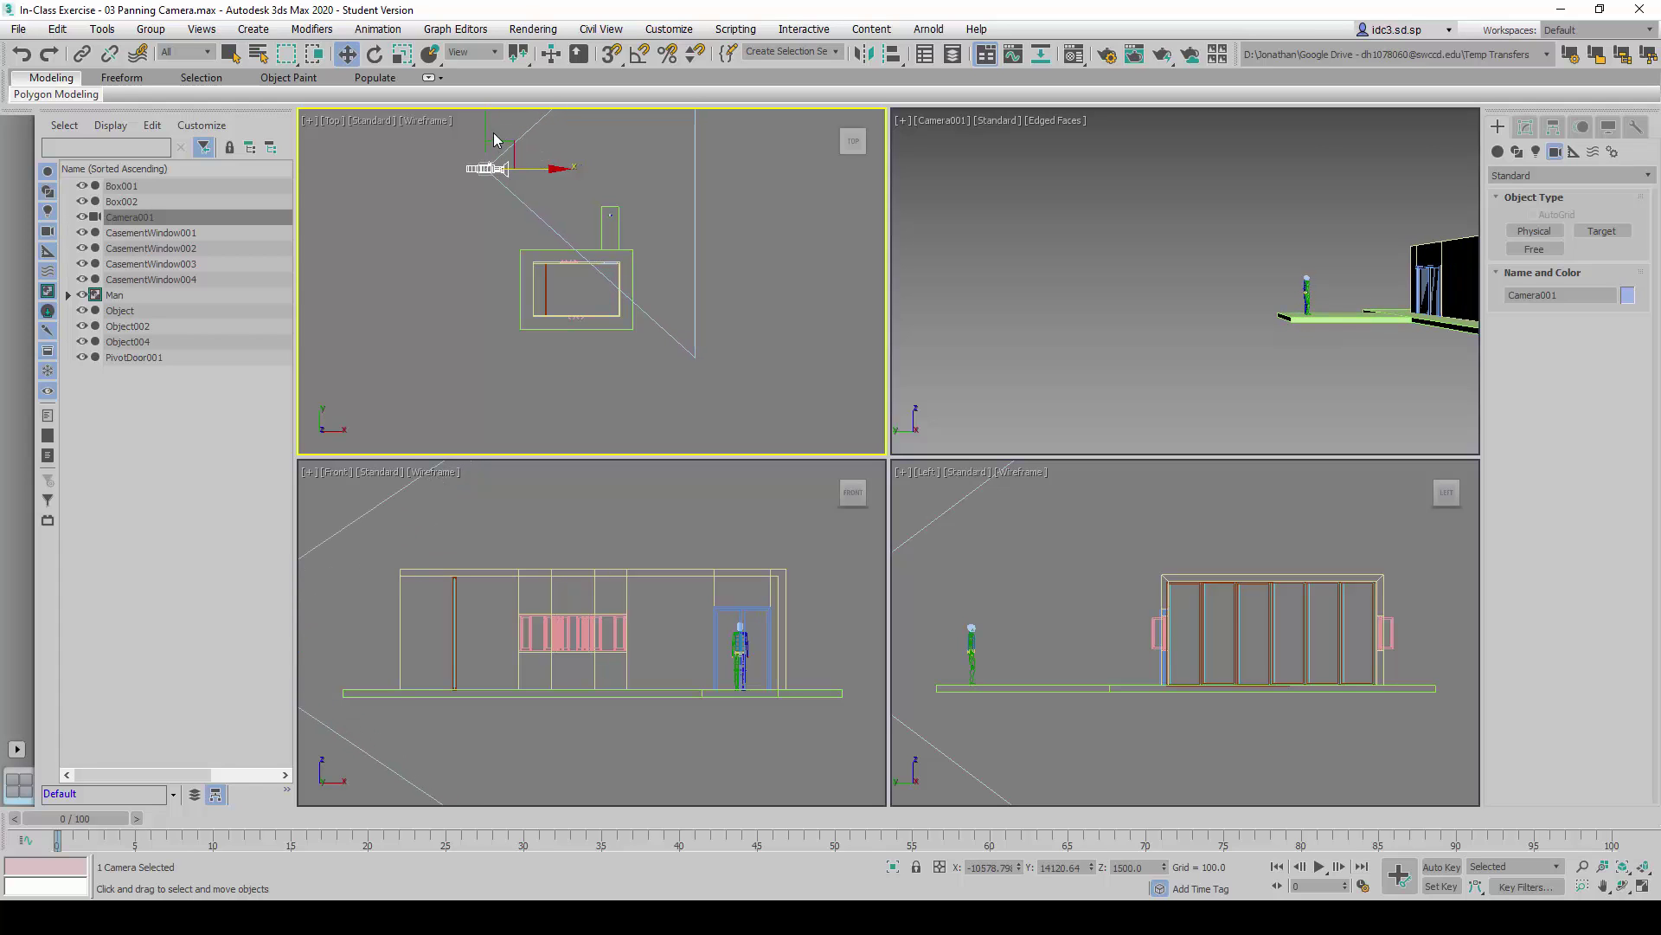
{"action": "mouse_move", "coordinate": [482, 132]}
{"action": "left_mouse_down"}
{"action": "mouse_move", "coordinate": [467, 341]}
{"action": "mouse_move", "coordinate": [462, 107]}
{"action": "left_mouse_up"}
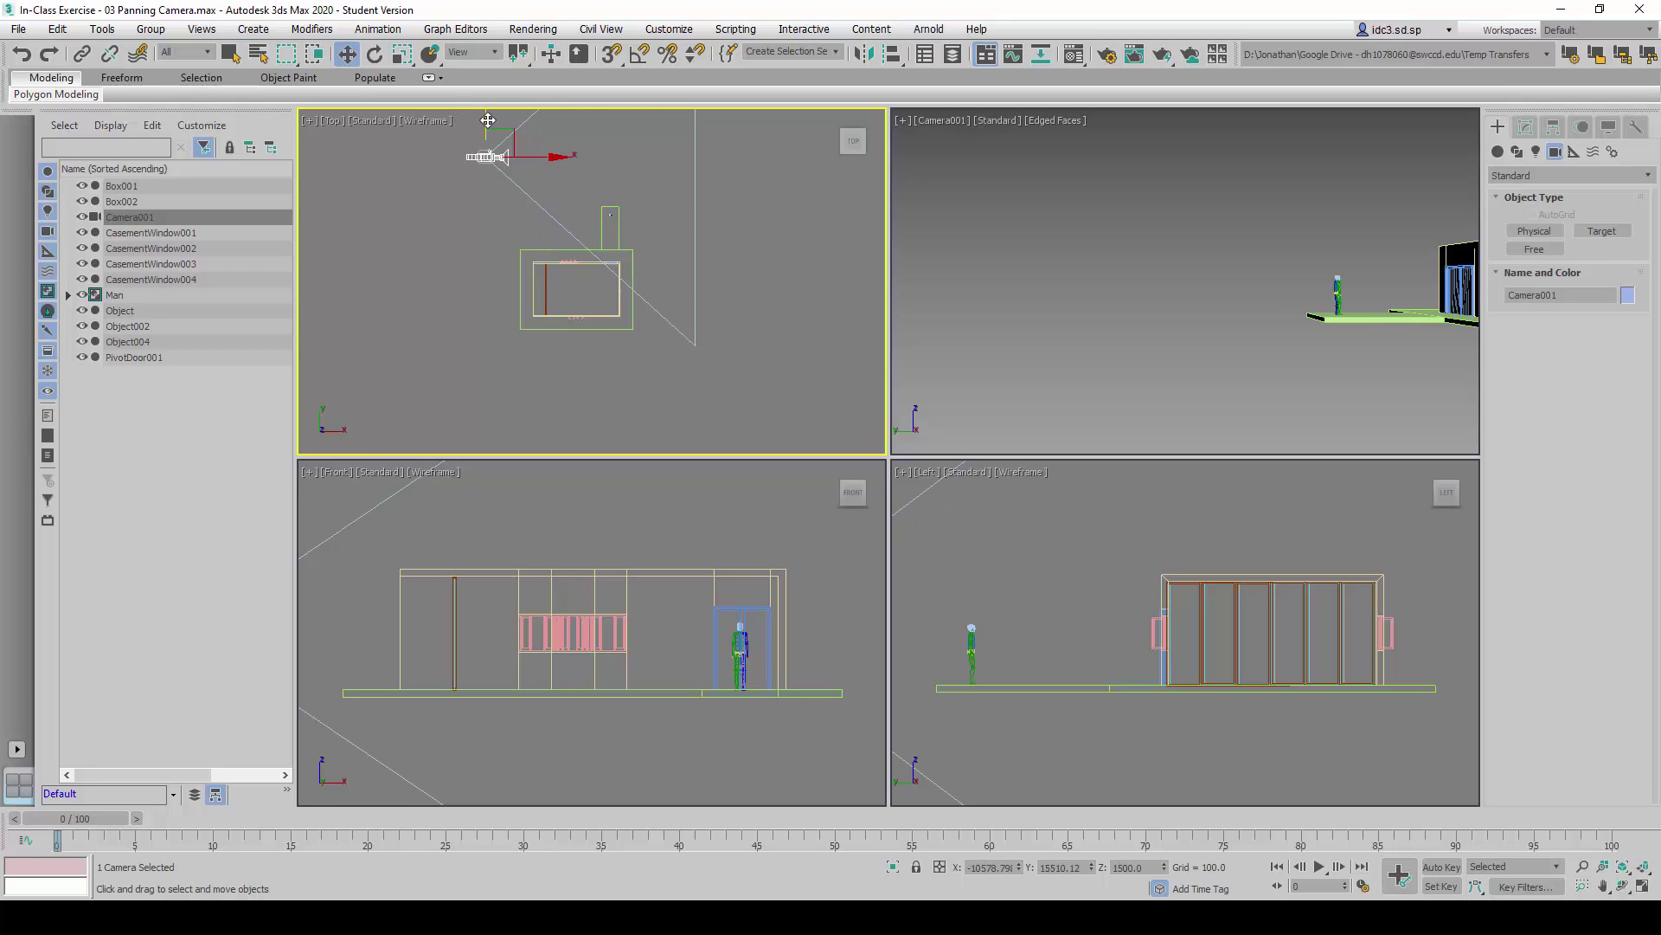
{"action": "mouse_move", "coordinate": [488, 120]}
{"action": "left_mouse_down"}
{"action": "mouse_move", "coordinate": [502, 330]}
{"action": "mouse_move", "coordinate": [496, 113]}
{"action": "left_mouse_up"}
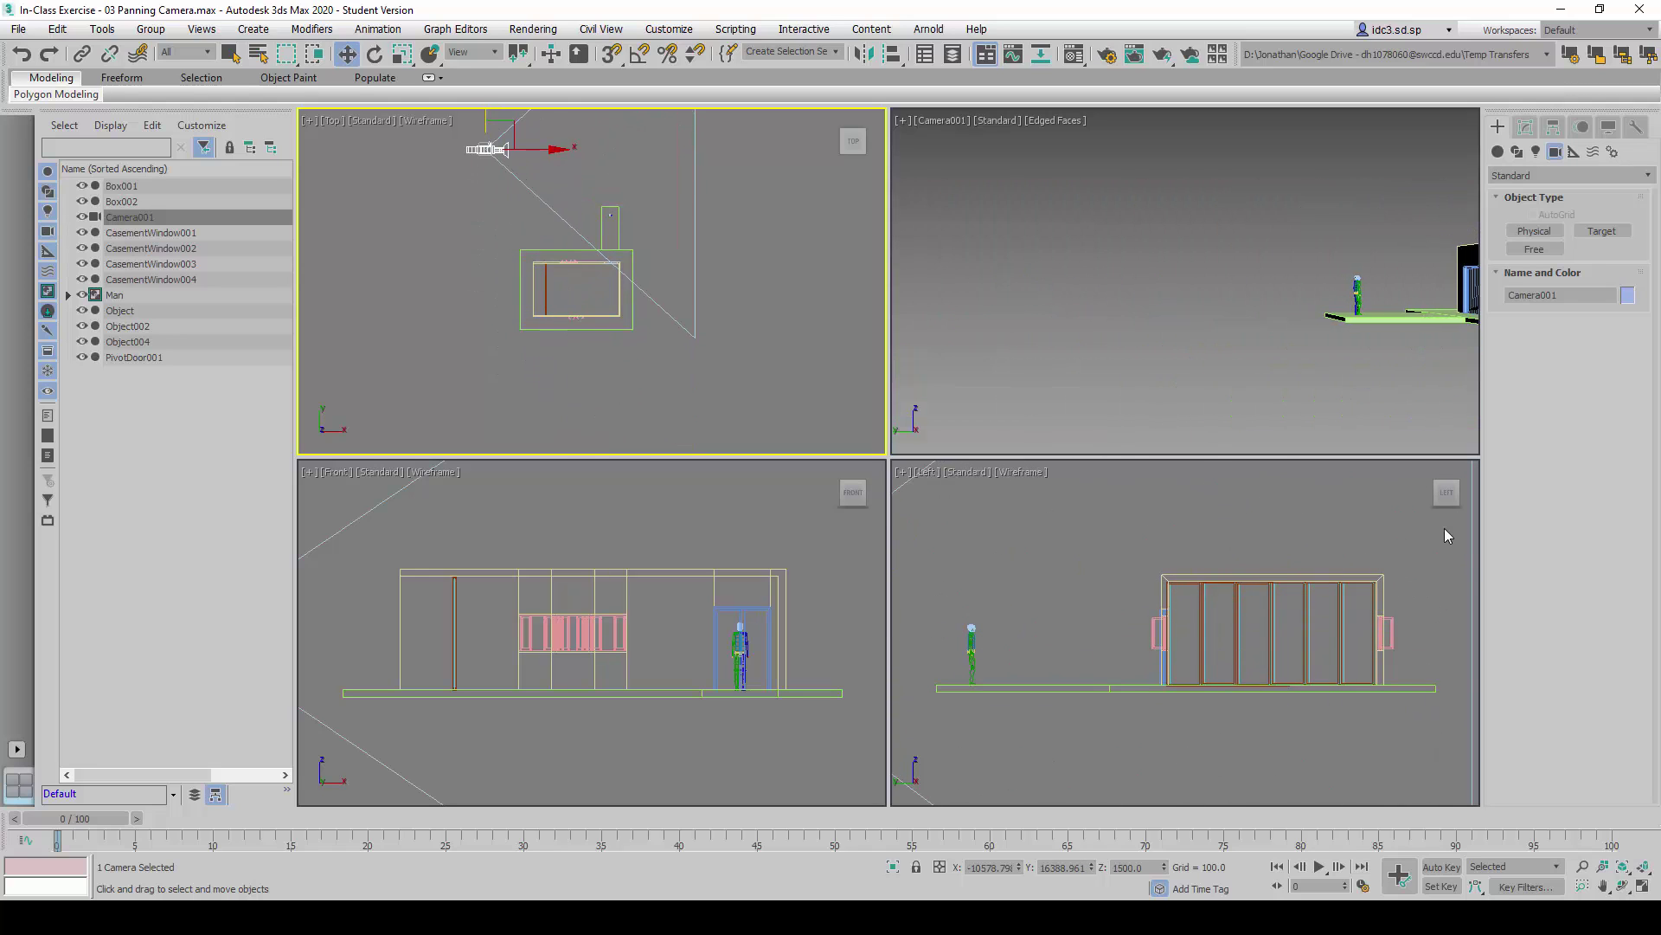
Step: With Auto Key on, set a camera key at frame 0 and go to frame 100
{"action": "left_click", "coordinate": [1440, 867]}
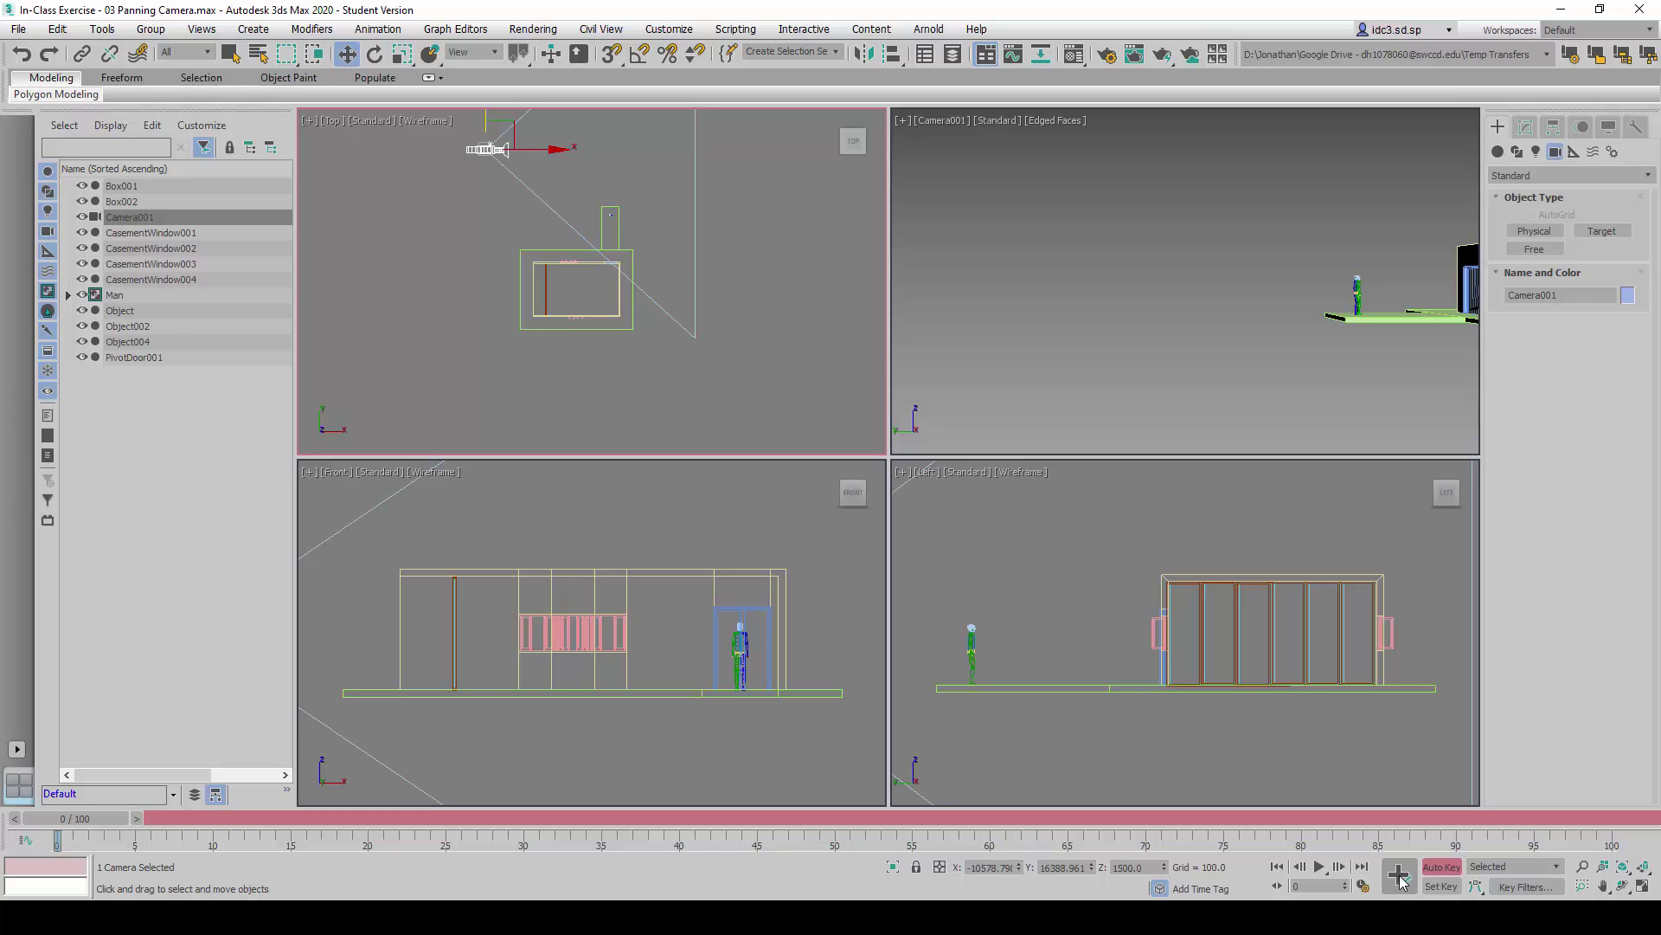
{"action": "left_click", "coordinate": [1401, 876]}
{"action": "key", "text": "k"}
{"action": "left_click", "coordinate": [57, 839]}
{"action": "left_click_drag", "start_coordinate": [57, 831], "coordinate": [1597, 746]}
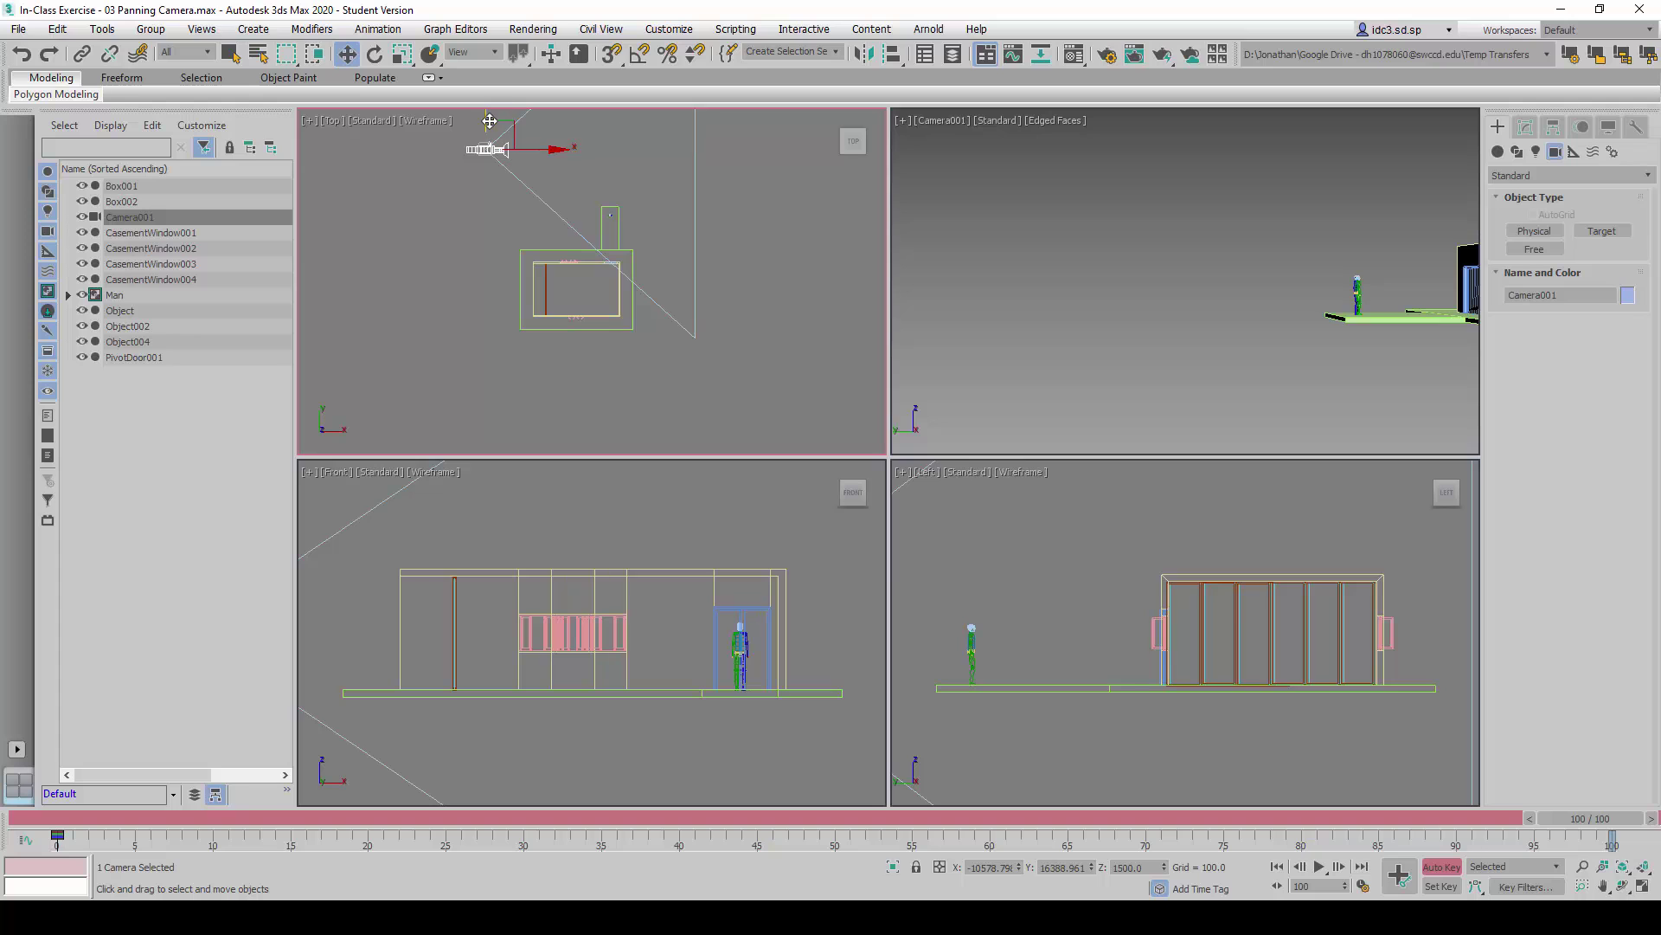
Step: Move Camera001 below the house to about Y -17423.36, turn off Auto Key, and play
{"action": "left_click_drag", "start_coordinate": [484, 120], "coordinate": [478, 405]}
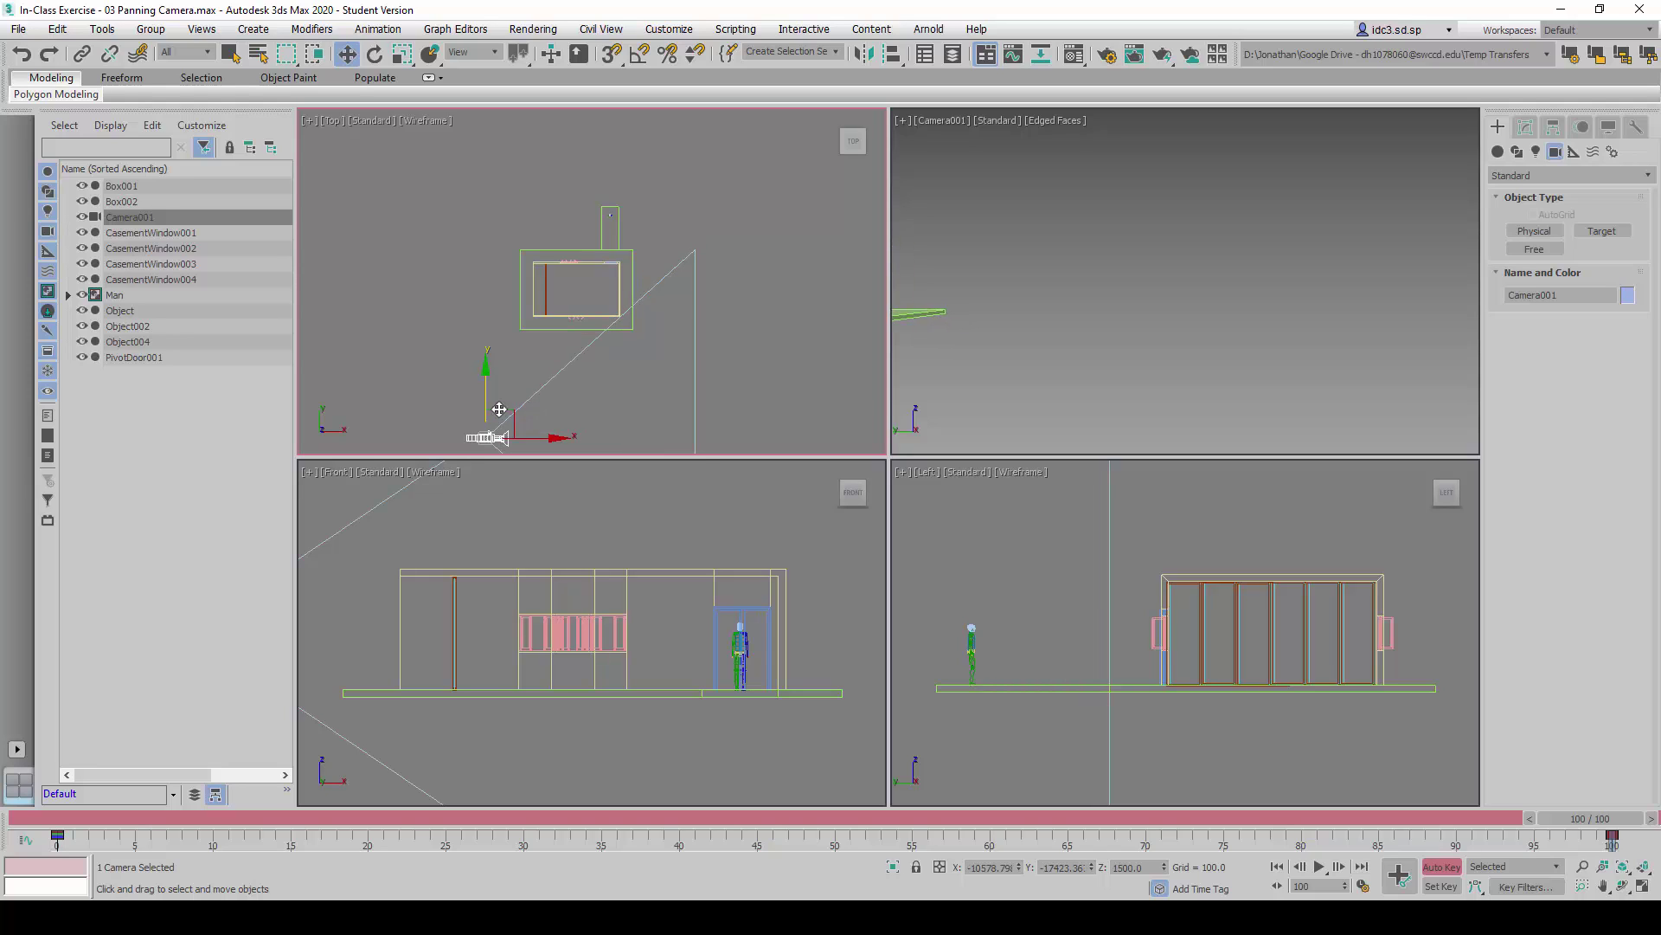
{"action": "left_click", "coordinate": [1441, 868]}
{"action": "left_click", "coordinate": [1319, 867]}
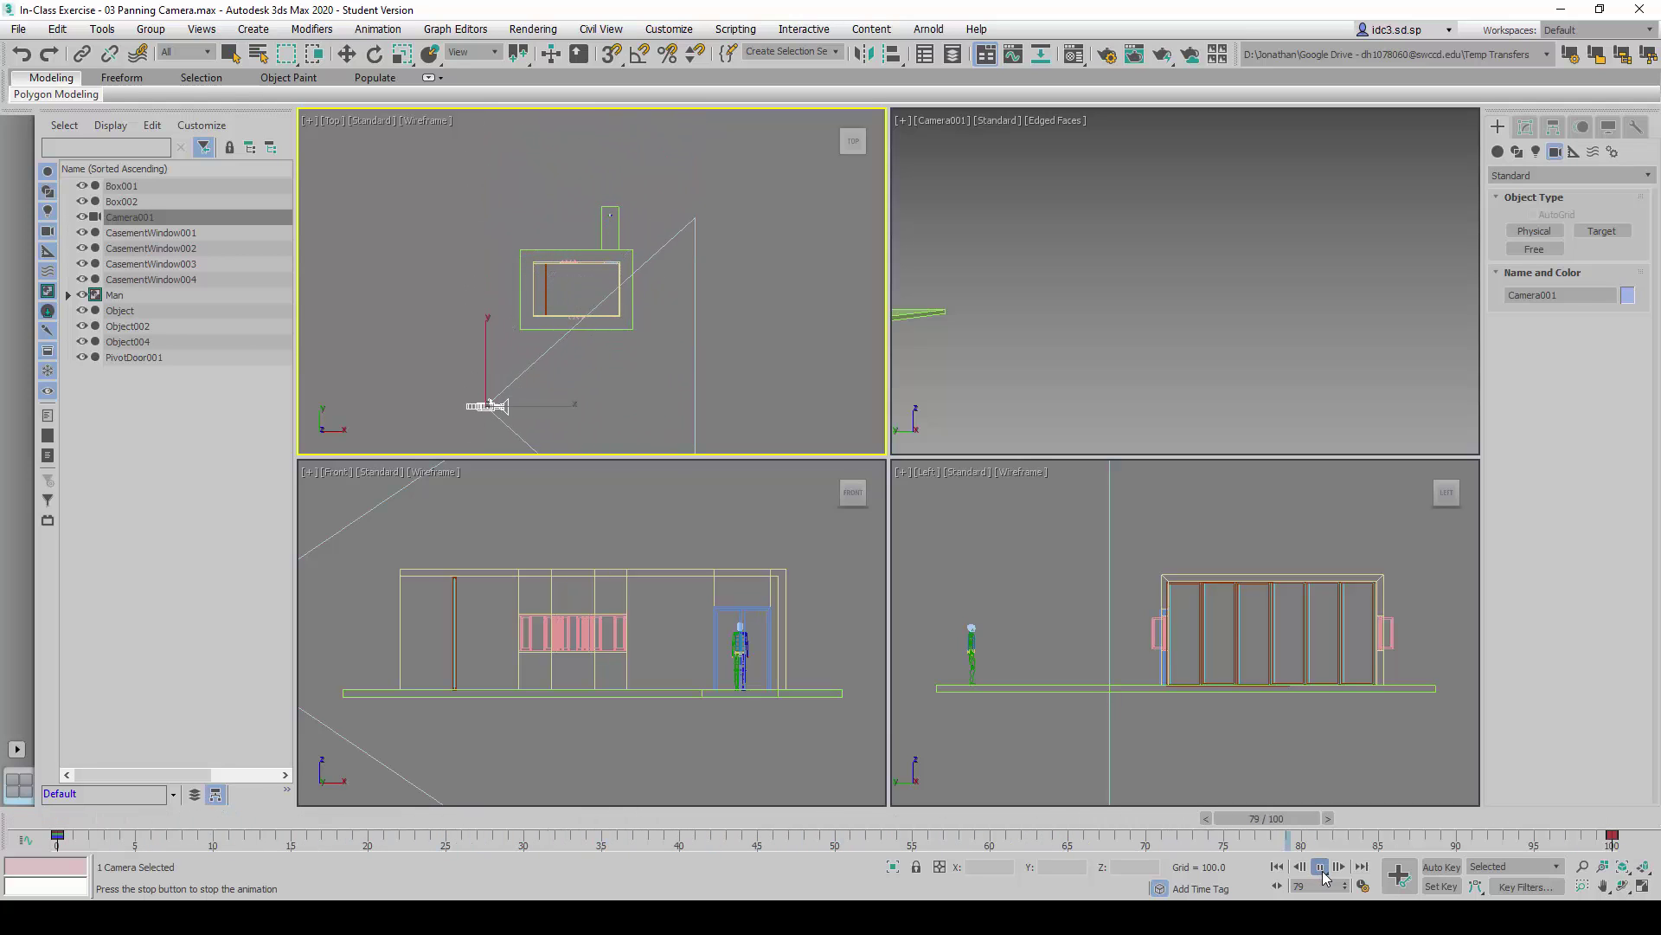
Step: Activate the Camera001 viewport, then stop playback at frame 53 and open Time Configuration
{"action": "right_click", "coordinate": [1225, 249]}
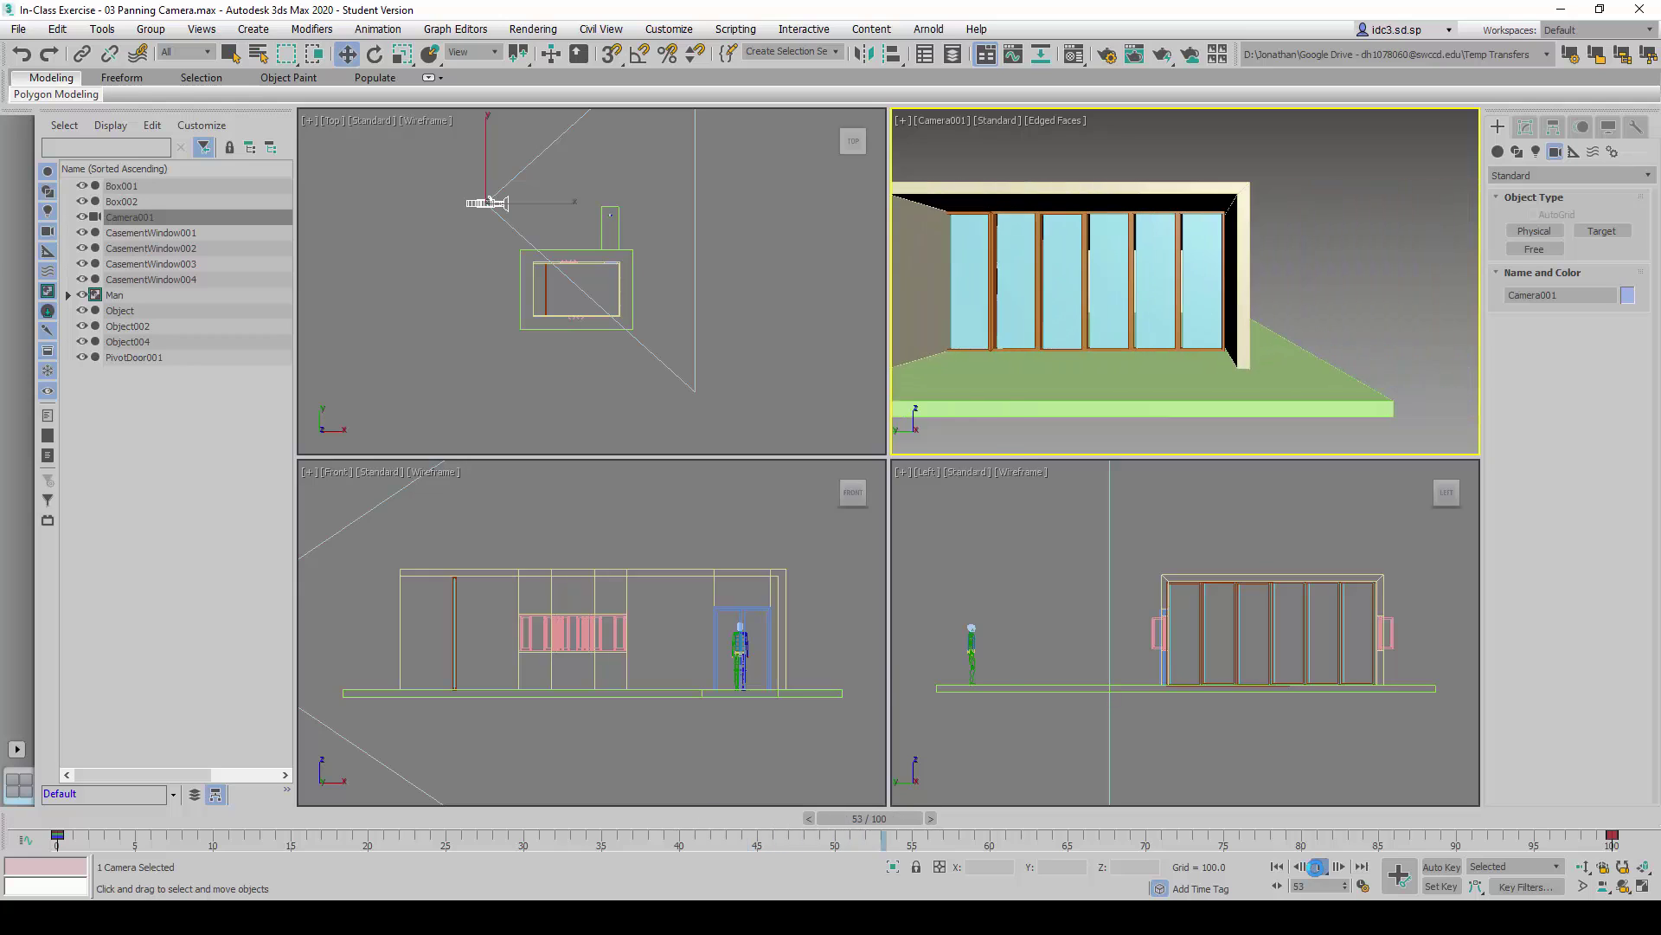
{"action": "right_click", "coordinate": [1322, 874]}
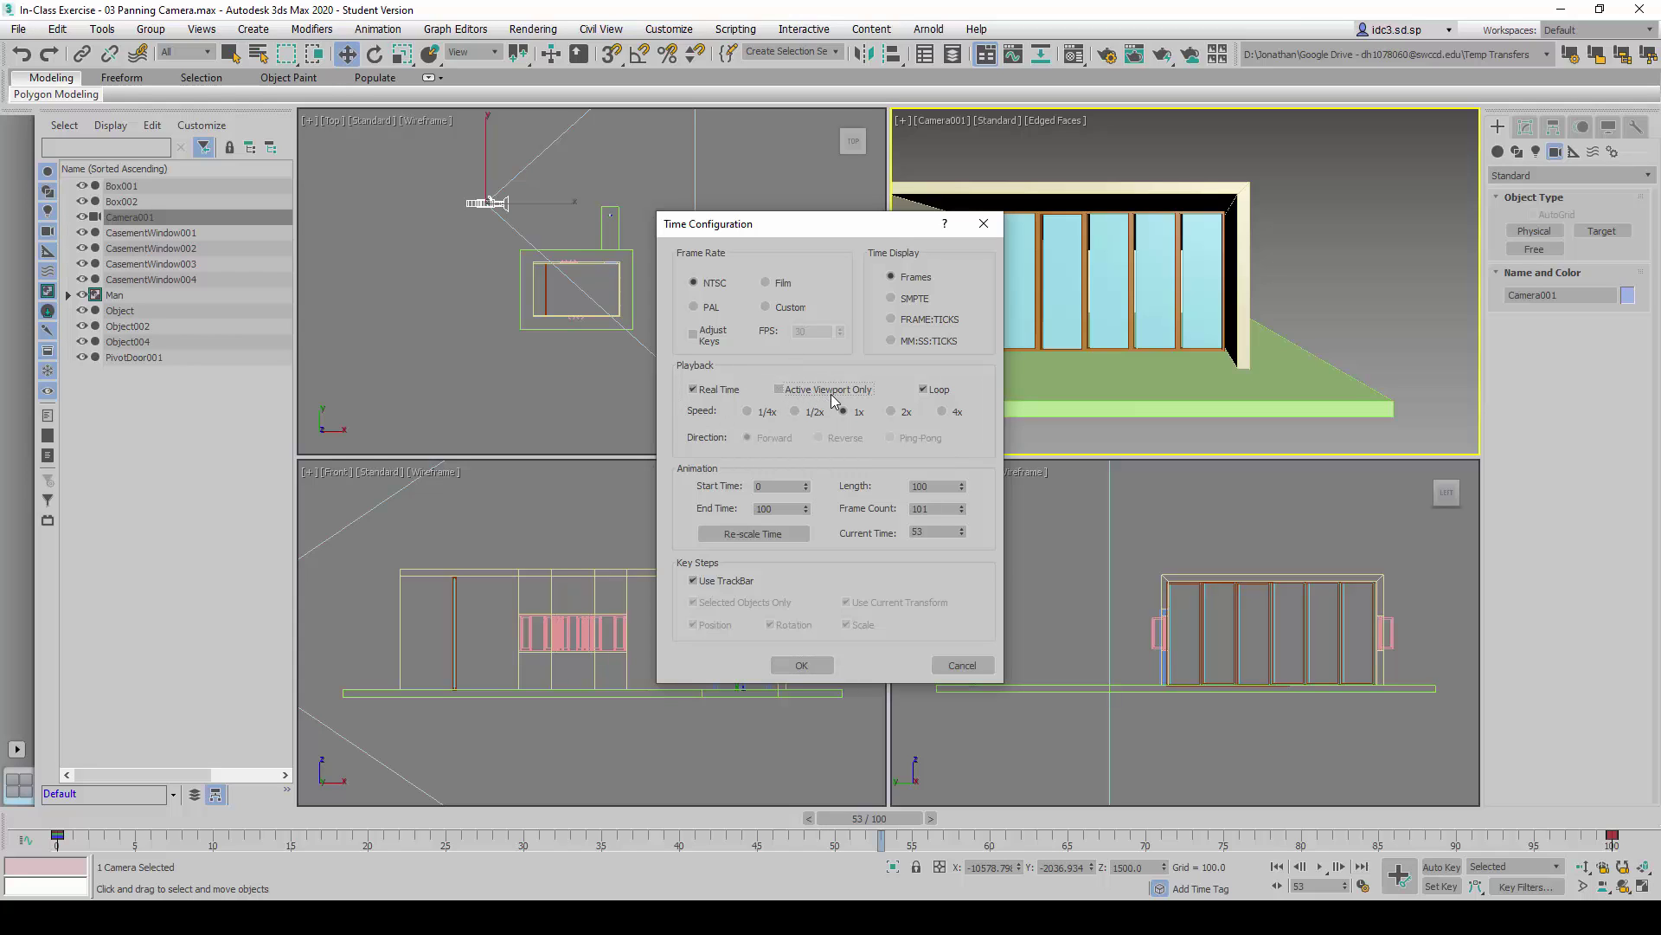
Step: Close Time Configuration and replay the camera pan across the house
{"action": "left_click", "coordinate": [803, 666]}
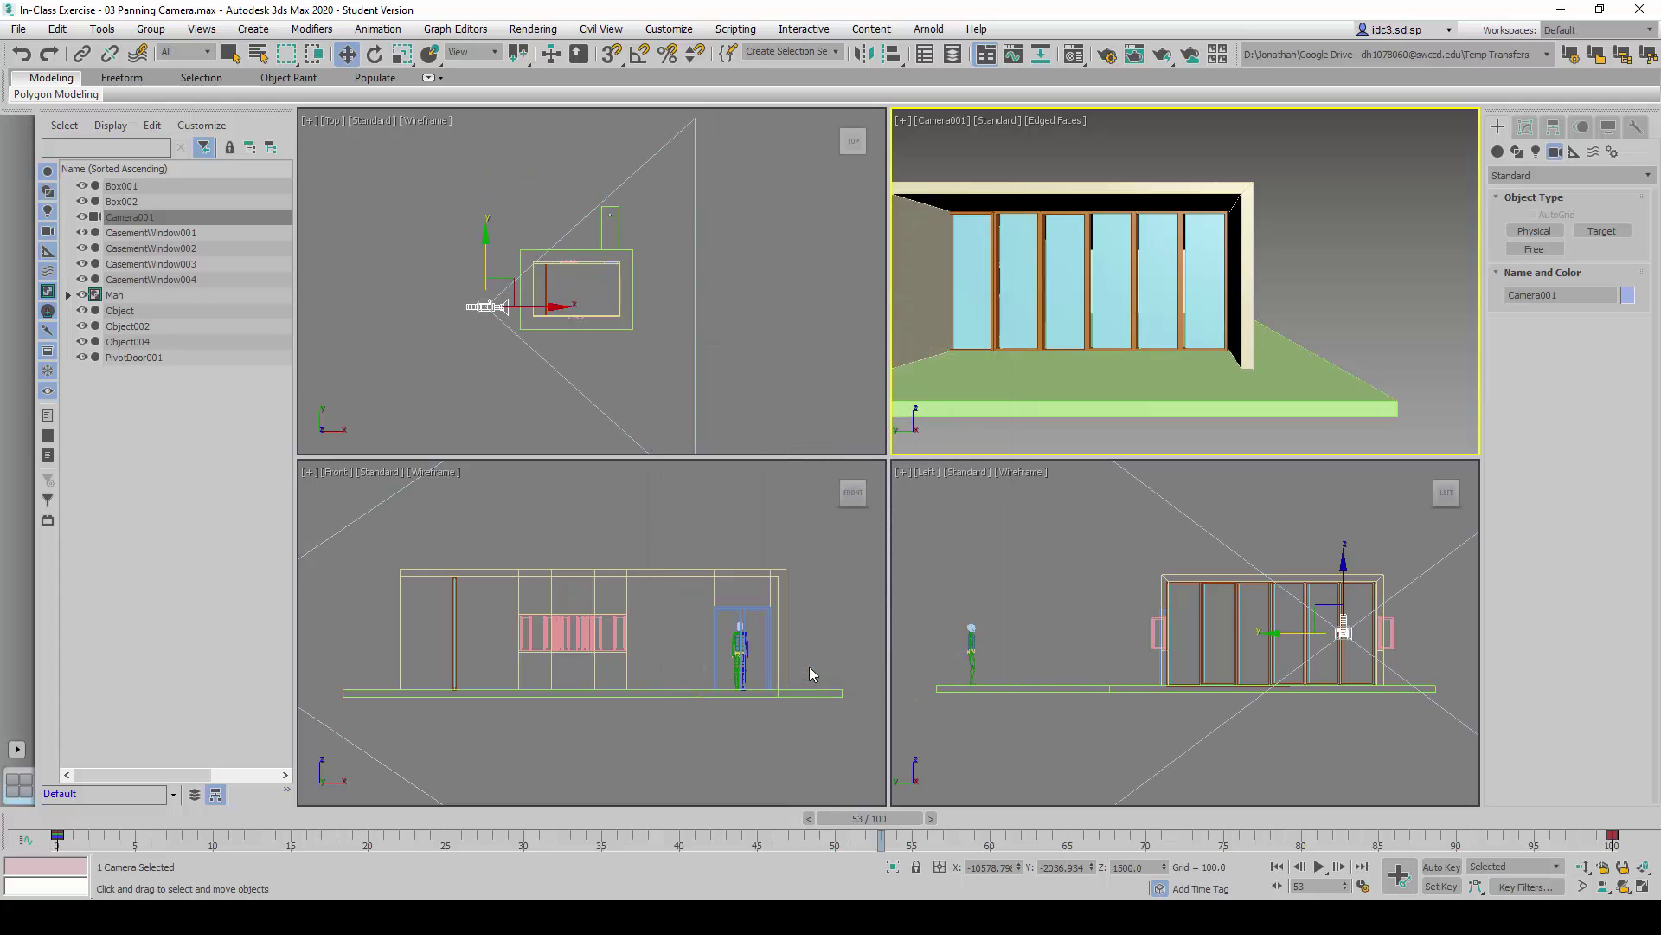
{"action": "left_click", "coordinate": [1321, 867]}
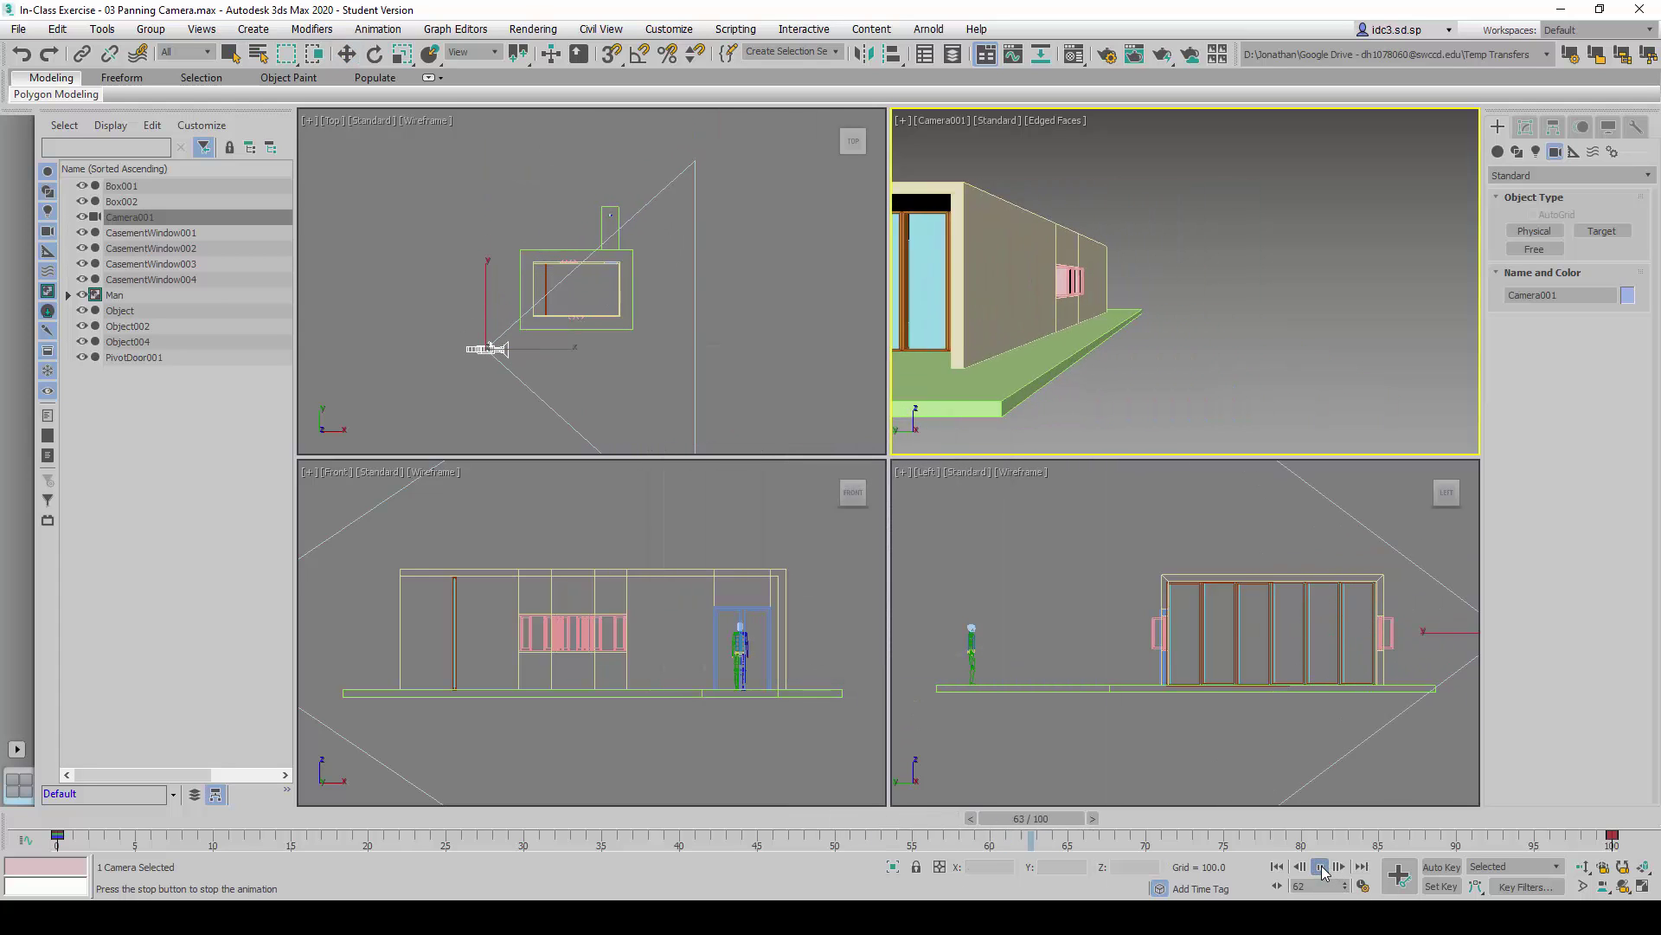